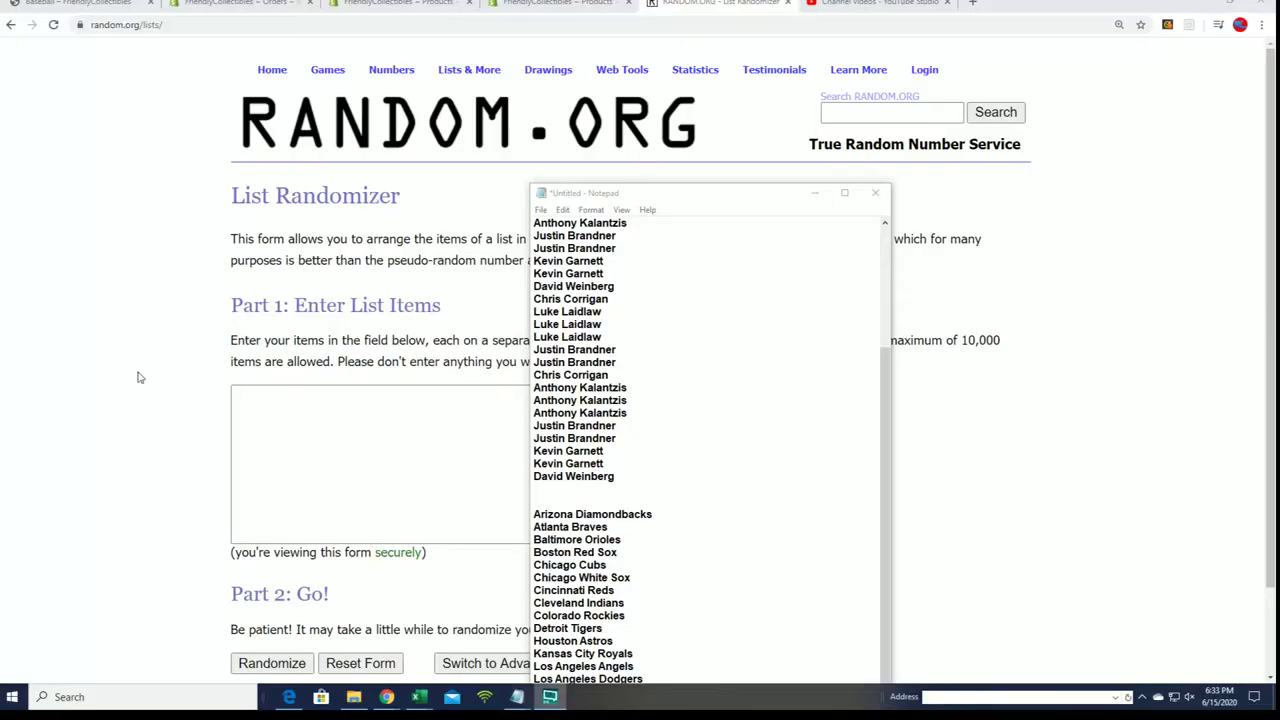
Copy all the owner names under the MONDAY 2 RANDOM TEAMS heading from Notepad into the List Randomizer's items field
scroll(631, 351, up, 4)
drag(773, 238, 534, 249)
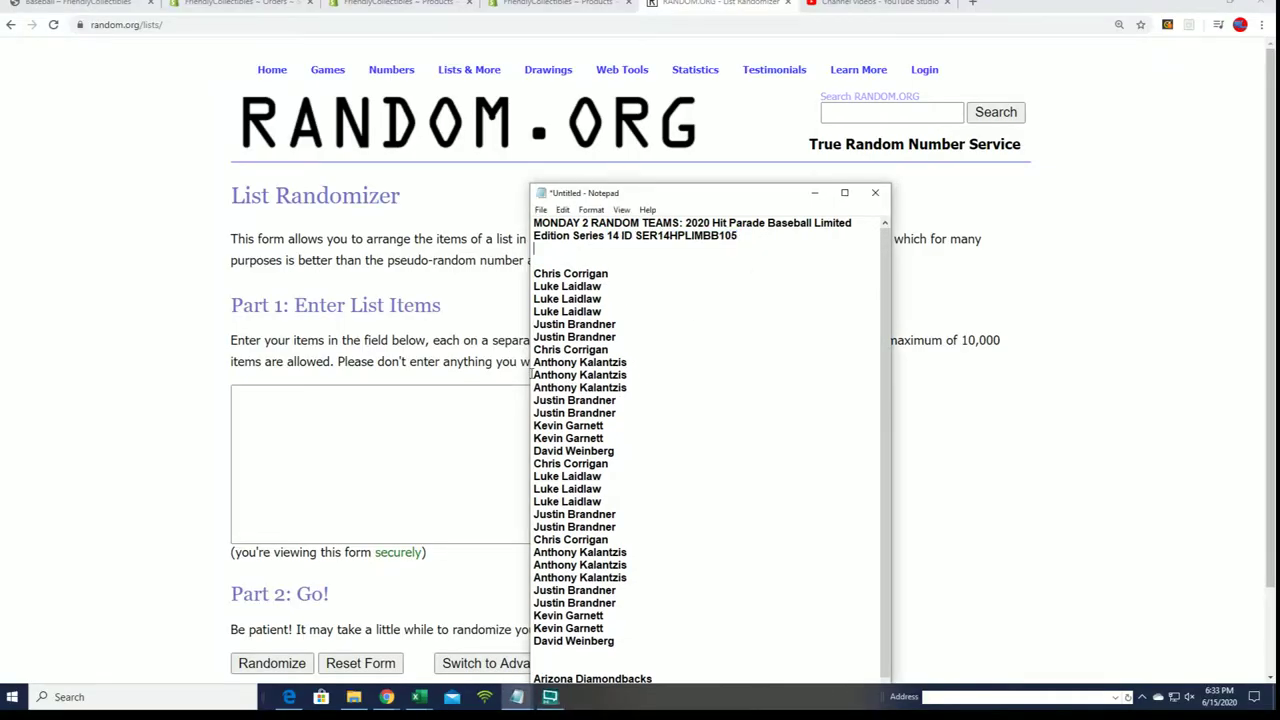
drag(631, 633, 534, 270)
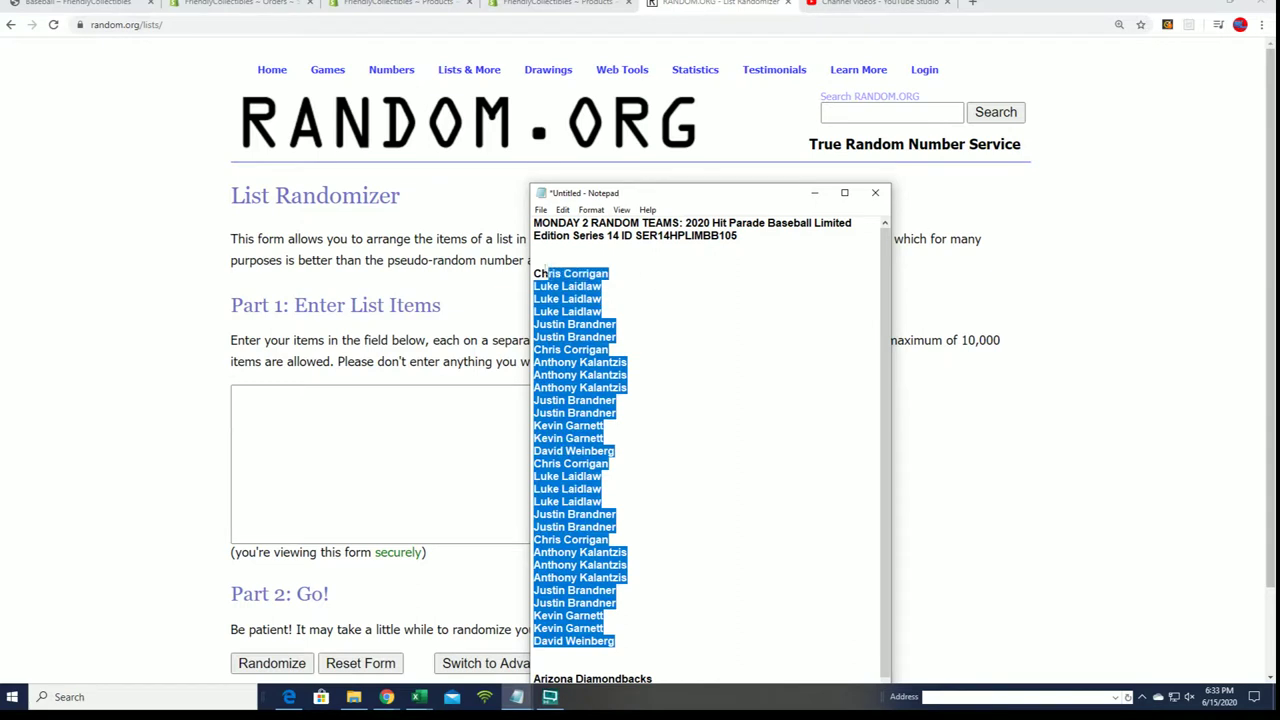
right_click(572, 300)
click(600, 348)
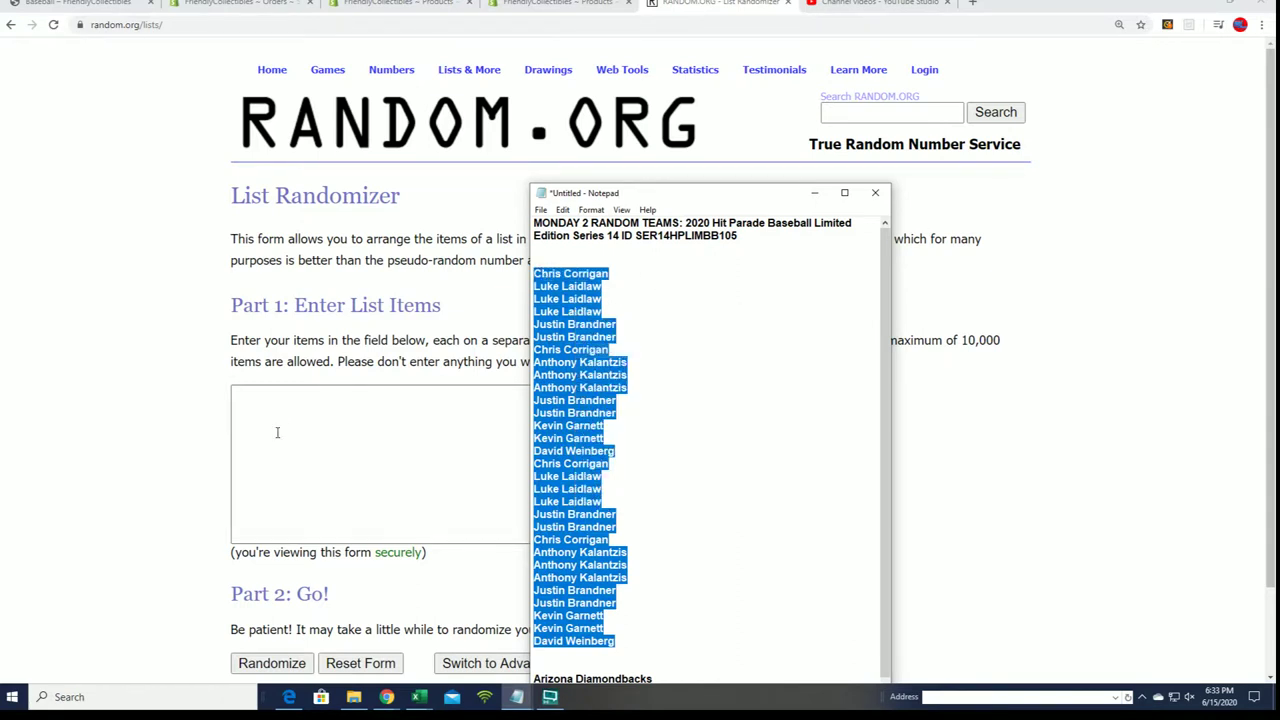
click(275, 404)
right_click(275, 404)
click(329, 500)
Randomize the list of owner names seven times in a row
scroll(694, 500, down, 1)
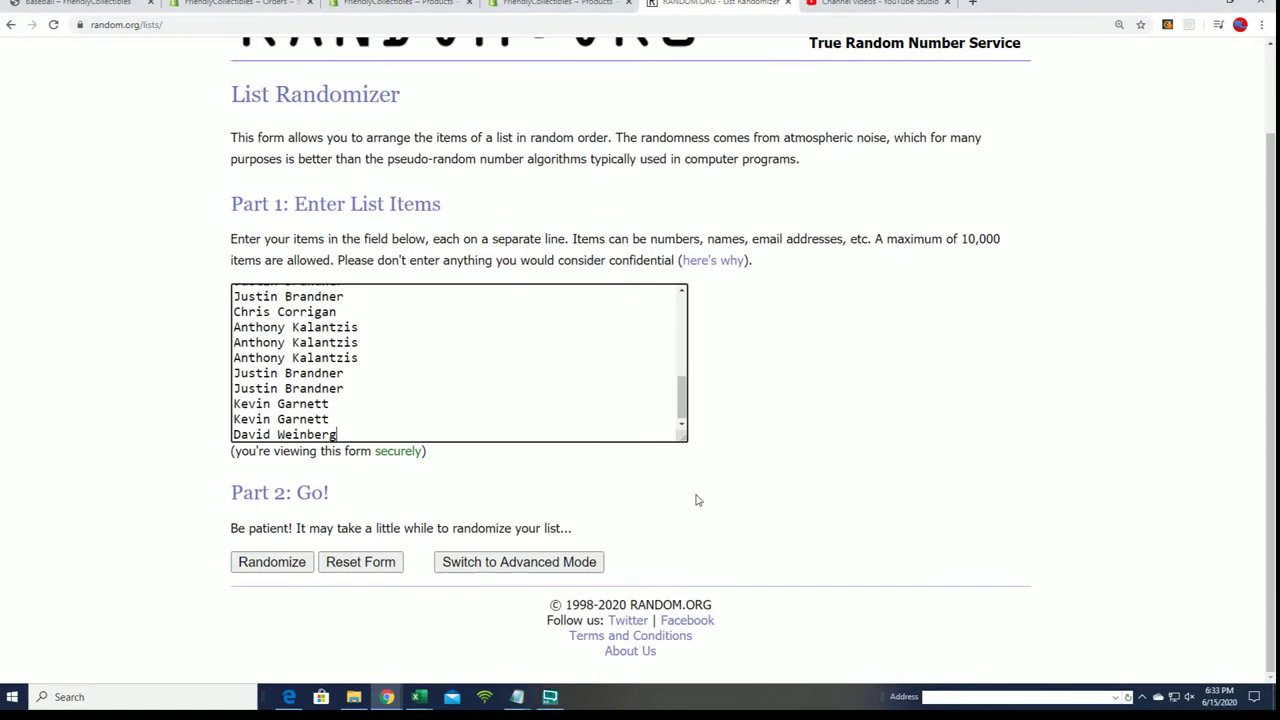
click(287, 566)
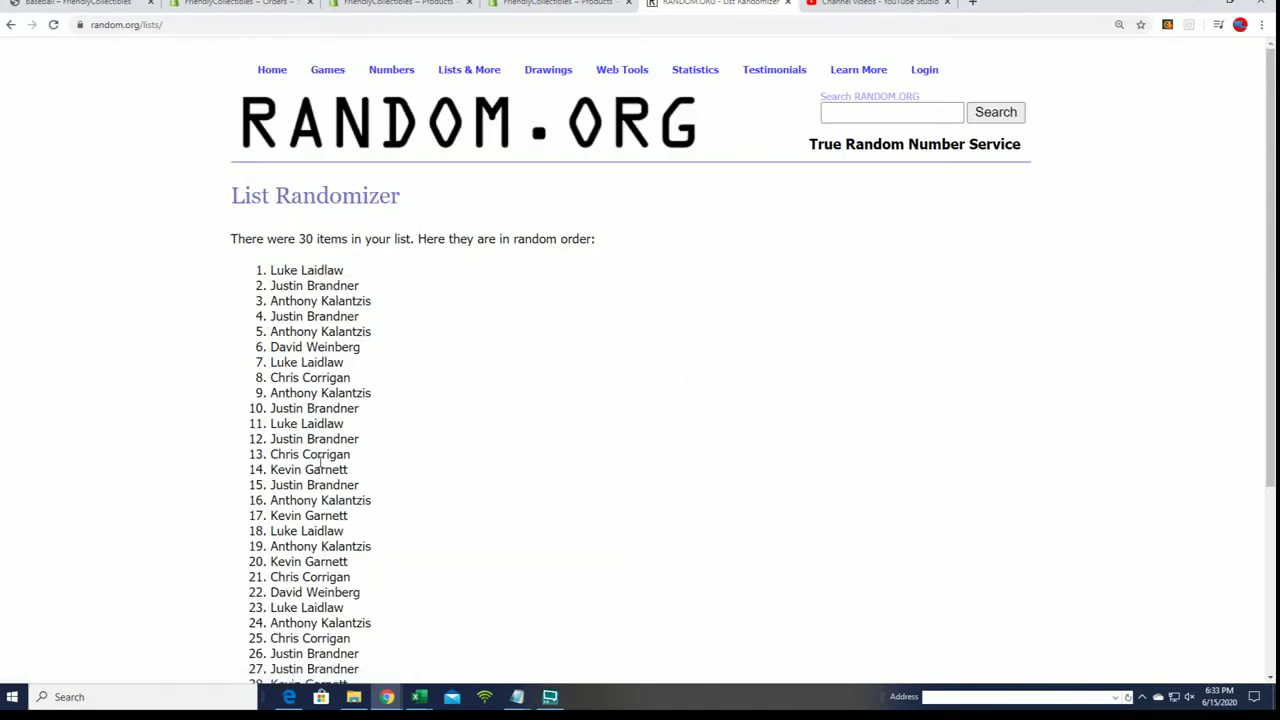
scroll(292, 513, down, 3)
click(257, 560)
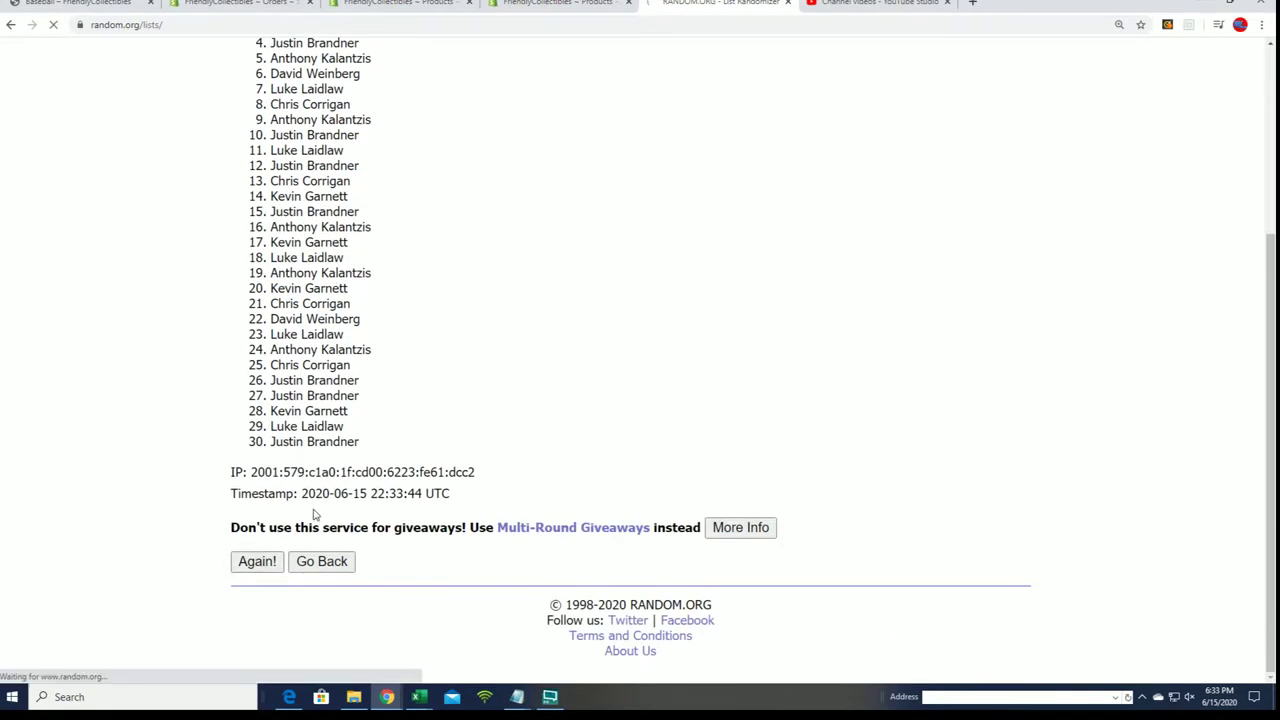
scroll(240, 555, down, 5)
click(255, 561)
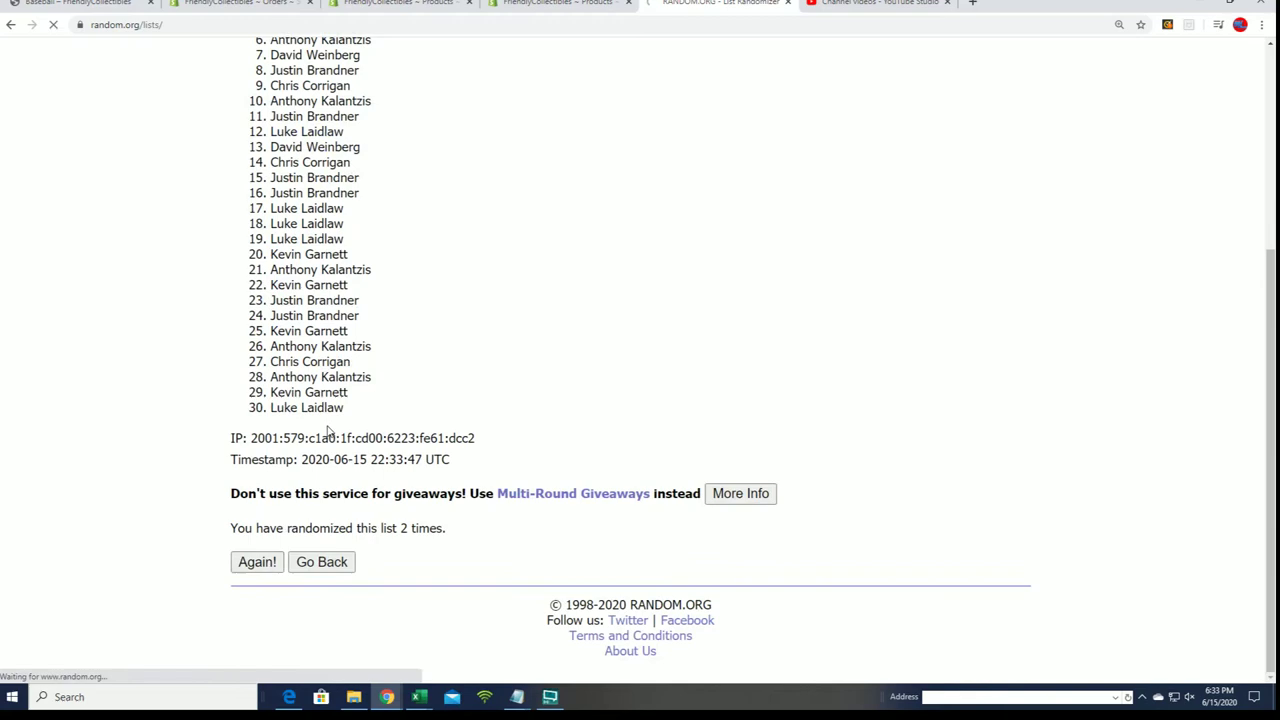
scroll(243, 548, down, 5)
click(255, 563)
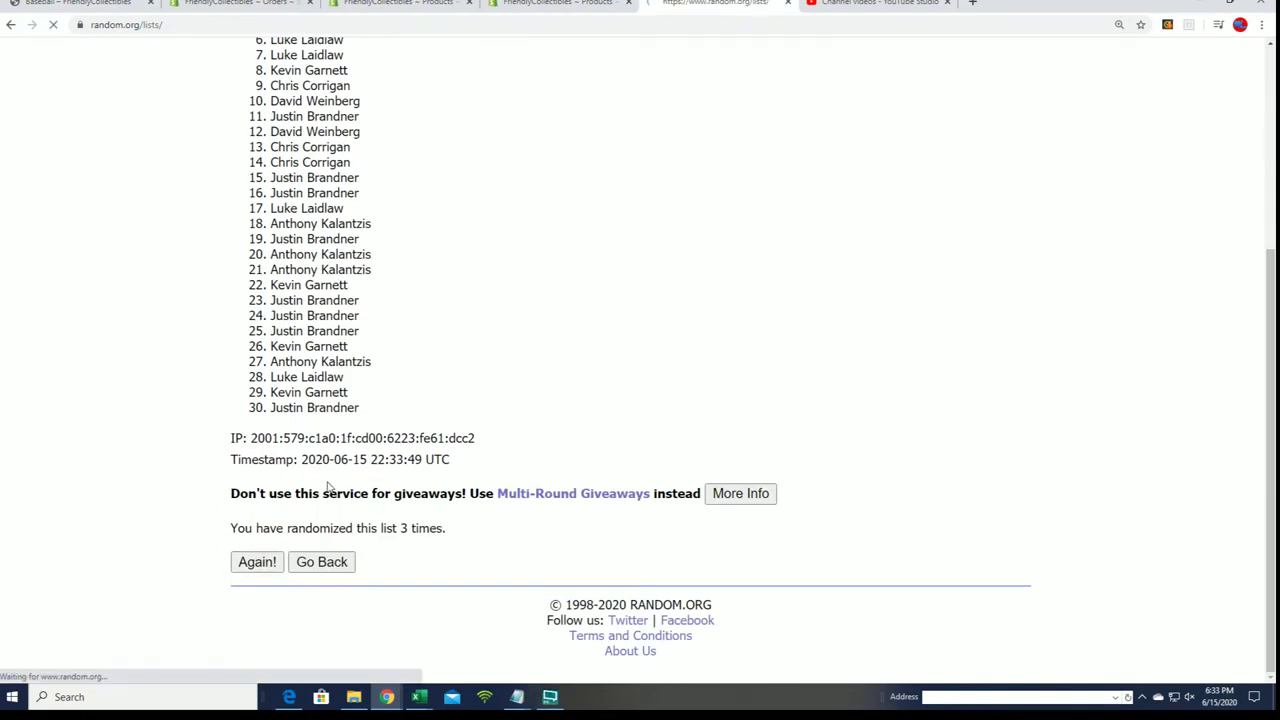
scroll(252, 565, down, 5)
click(255, 562)
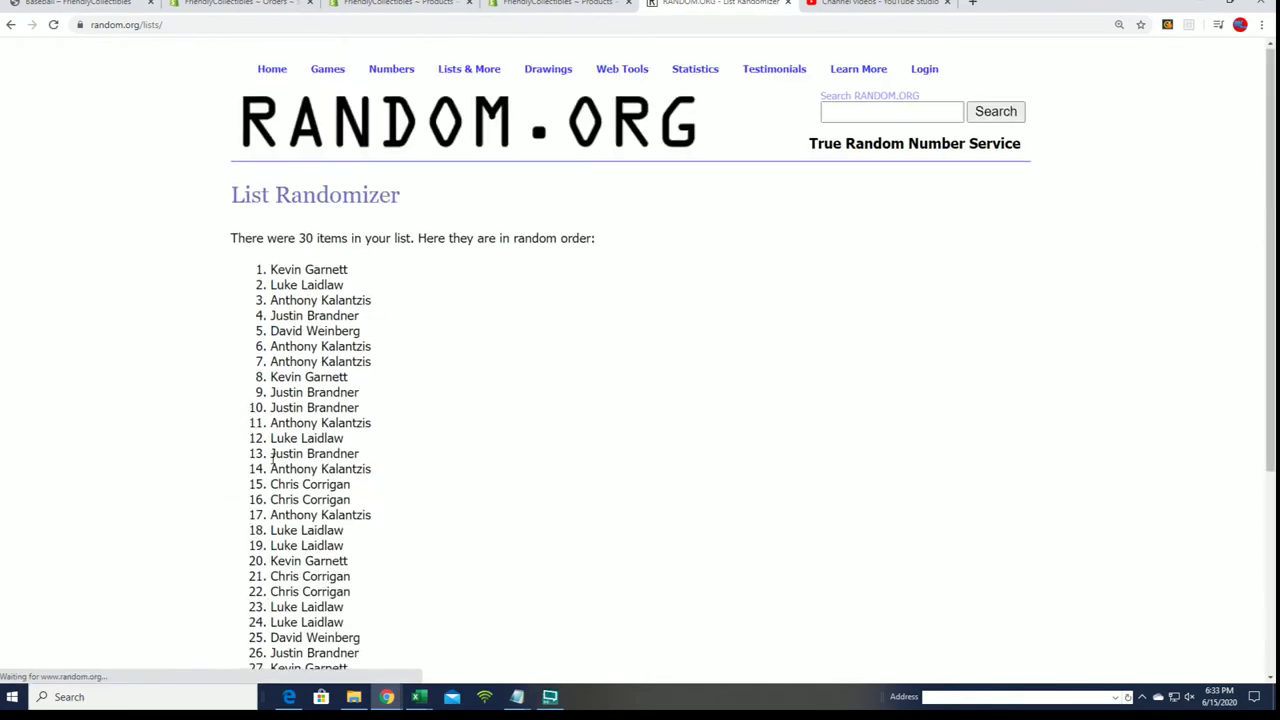
scroll(279, 487, down, 5)
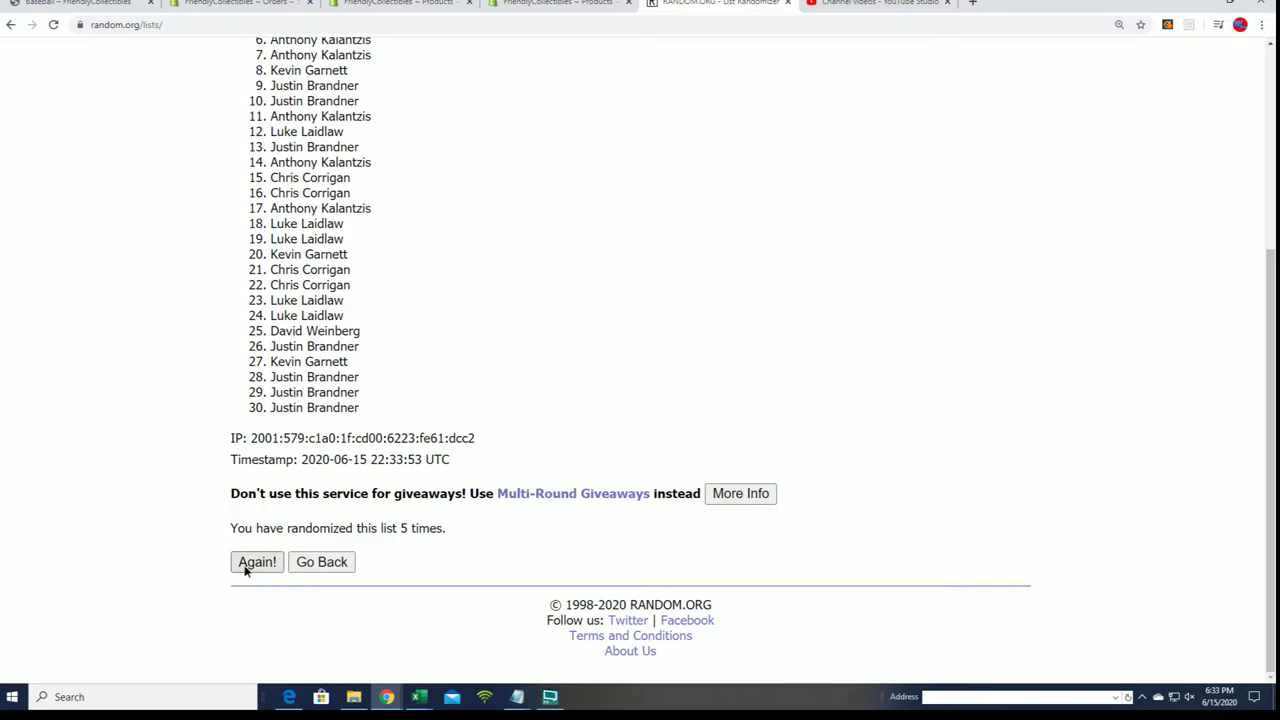
click(254, 562)
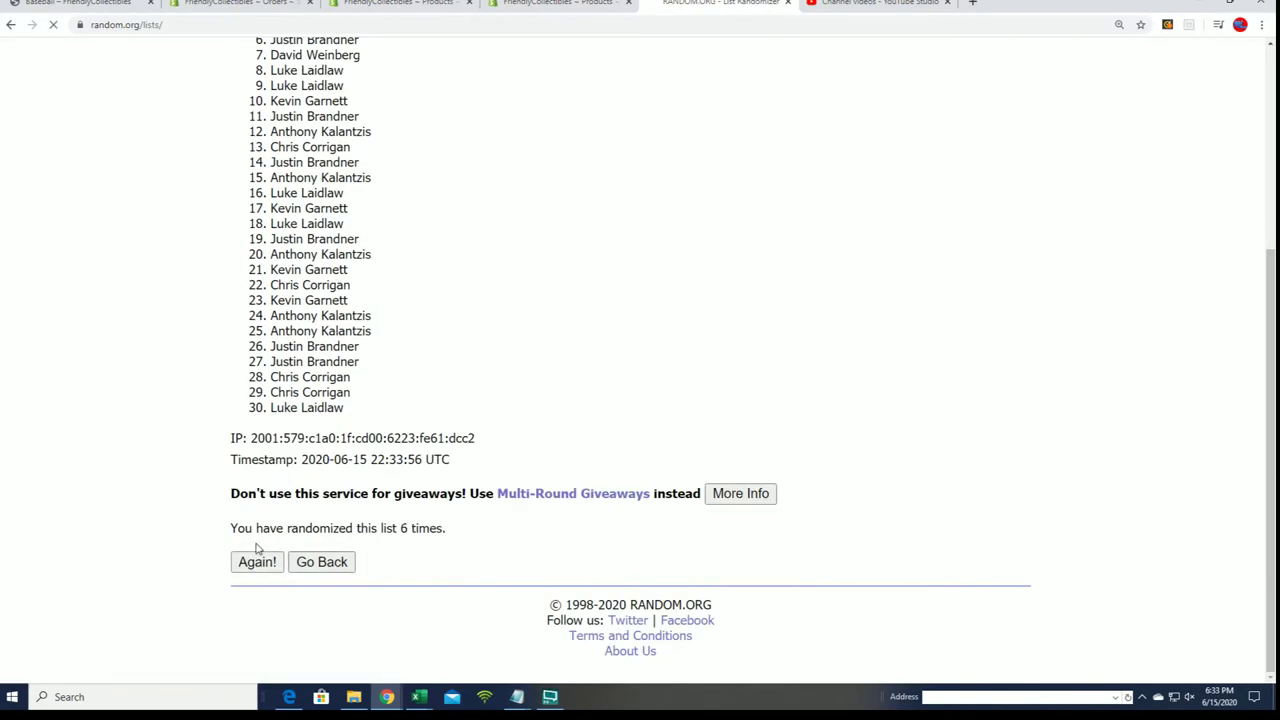
click(256, 561)
Copy the complete randomized owner list and insert it with Paste Special into the OWNERS column in Excel, starting at cell A2
scroll(323, 145, down, 3)
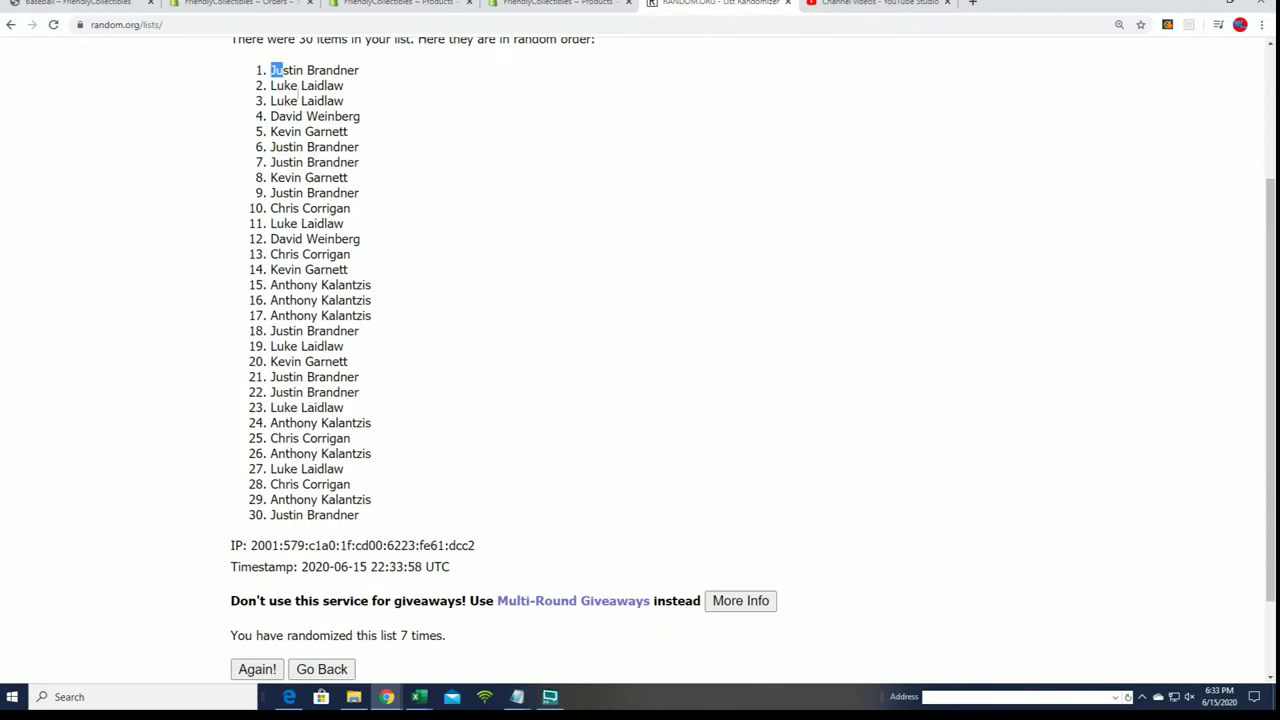
drag(270, 70, 360, 522)
right_click(323, 470)
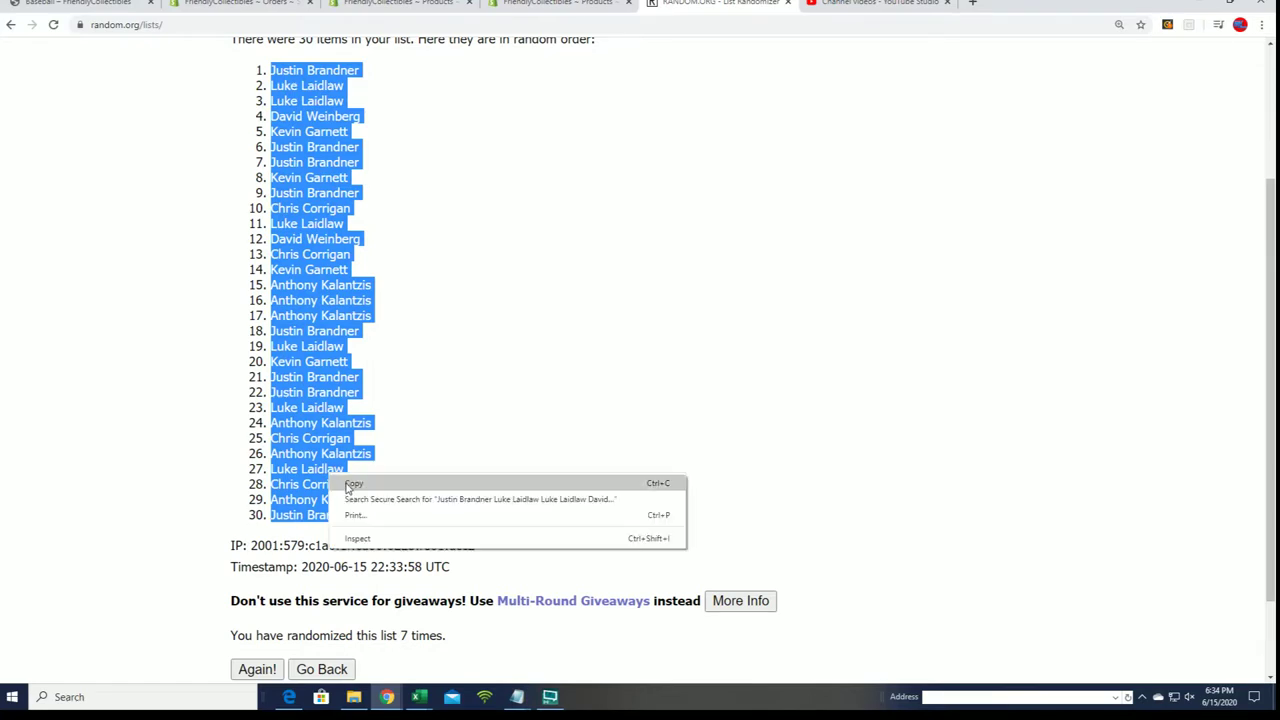
click(340, 483)
key(alt+Tab)
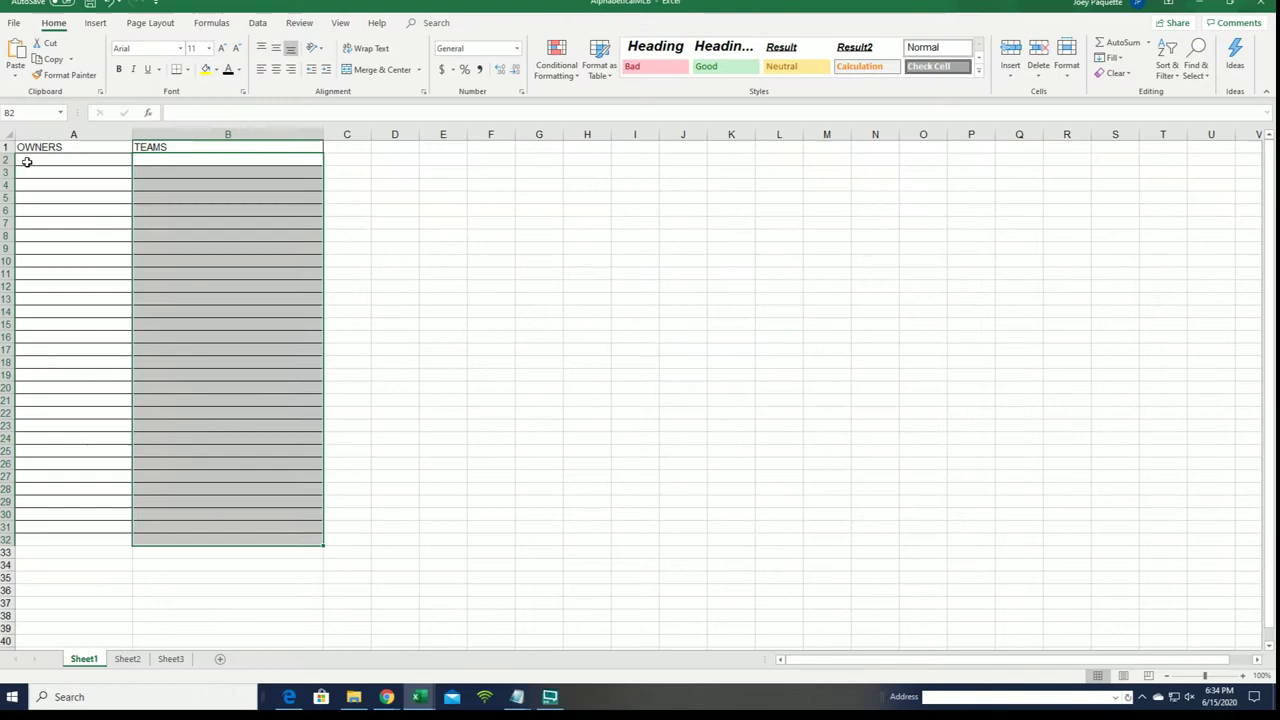
right_click(27, 160)
click(60, 238)
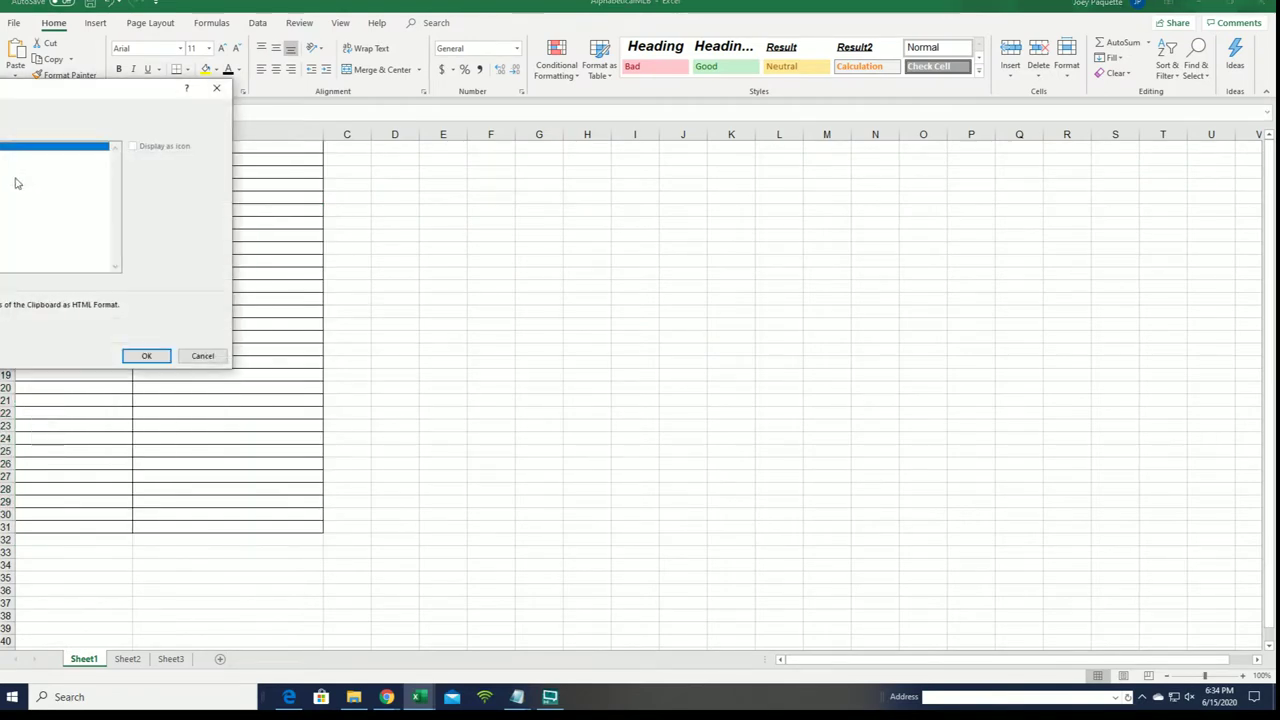
key(Down)
click(146, 356)
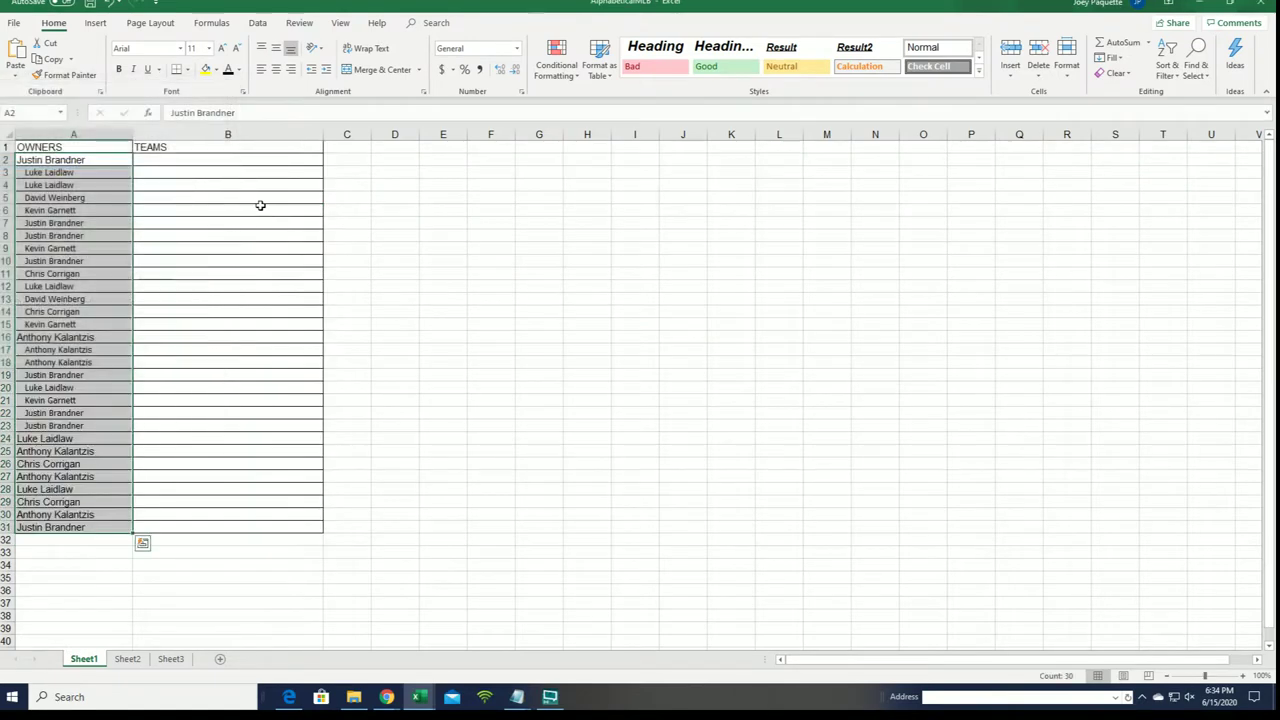
Enlarge the worksheet view to 130% and select cell B2 in the TEAMS column
click(1241, 677)
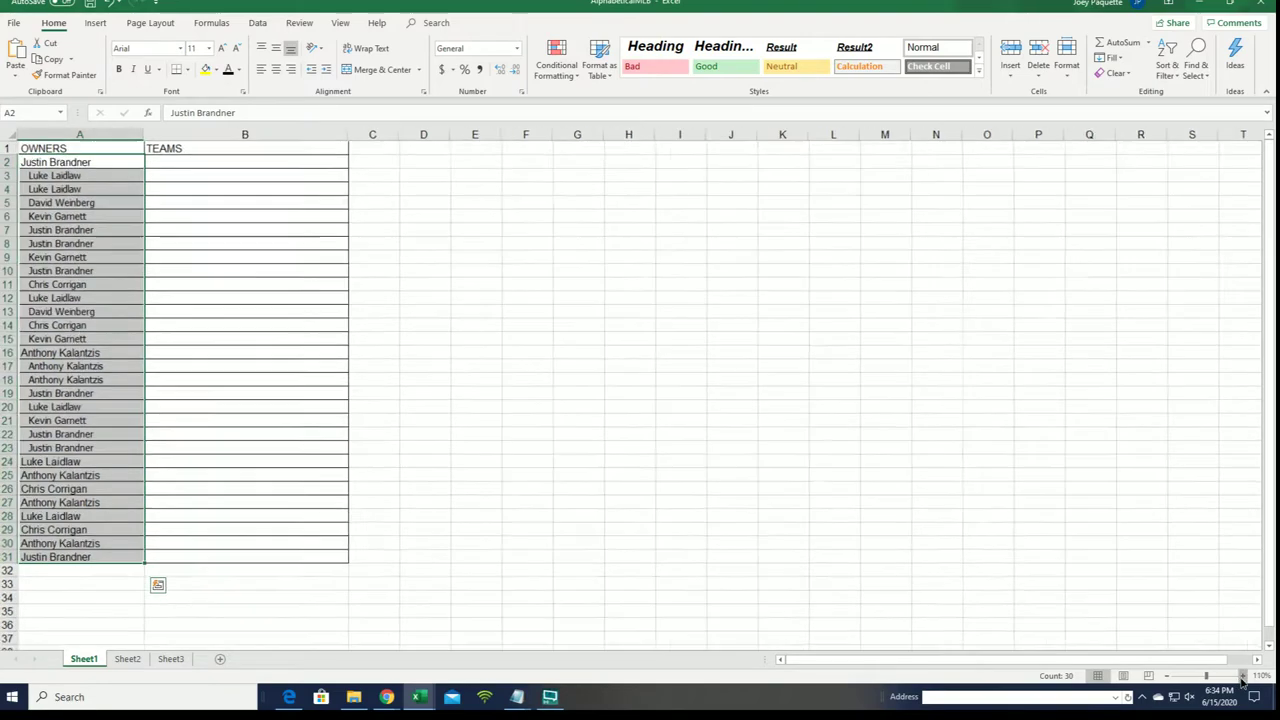
click(1241, 677)
click(1241, 677)
click(216, 157)
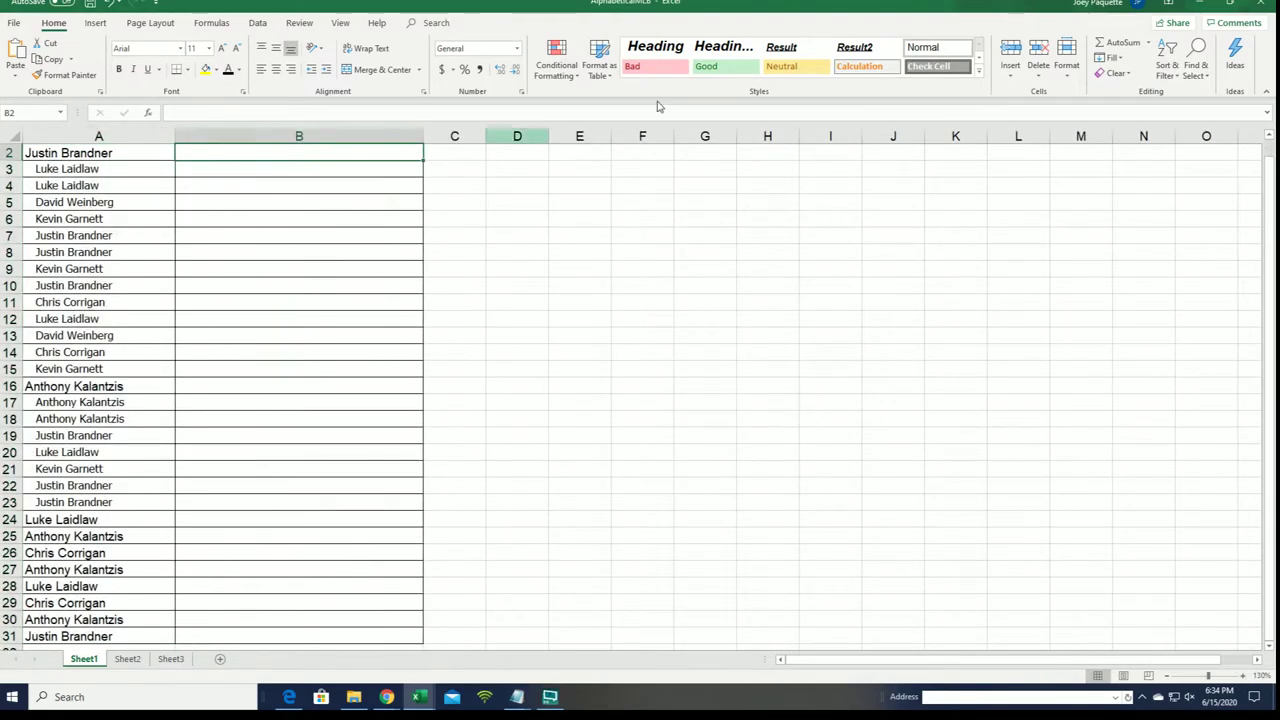
Copy the team list, Arizona Diamondbacks through Washington Nationals, from Notepad into the empty List Randomizer items field in the browser
click(1198, 4)
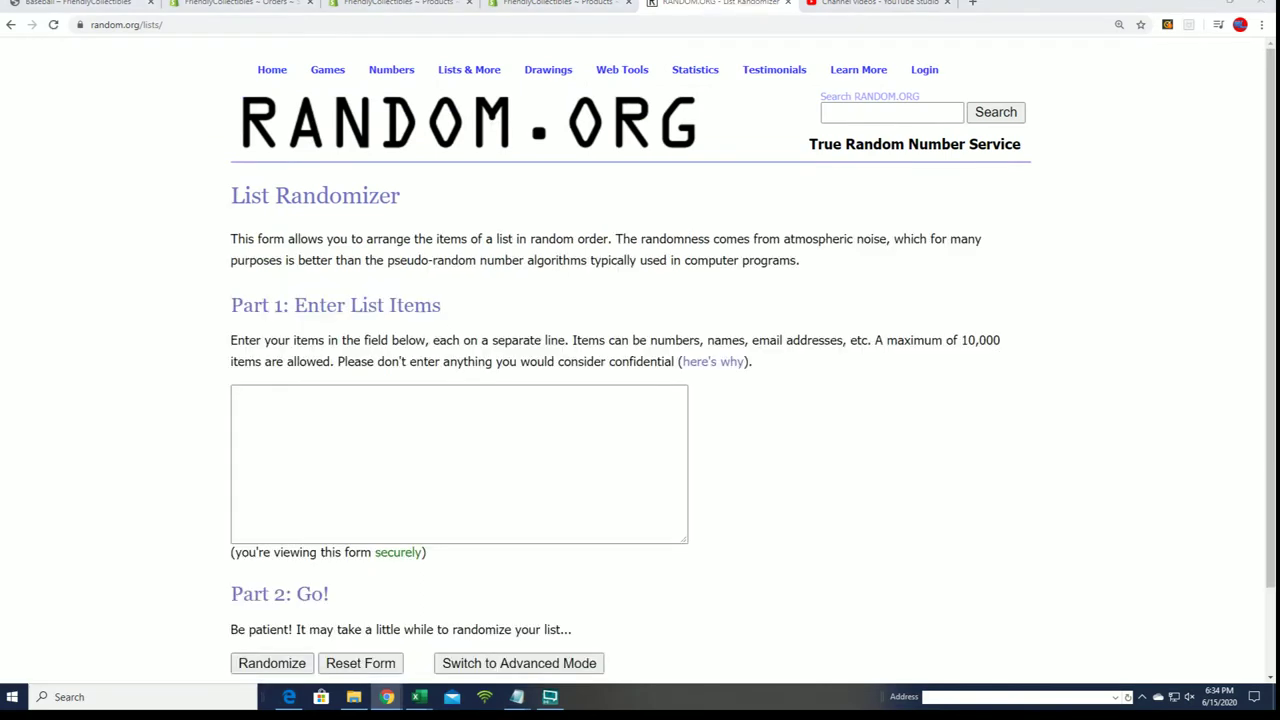
key(alt+Tab)
drag(714, 188, 720, 5)
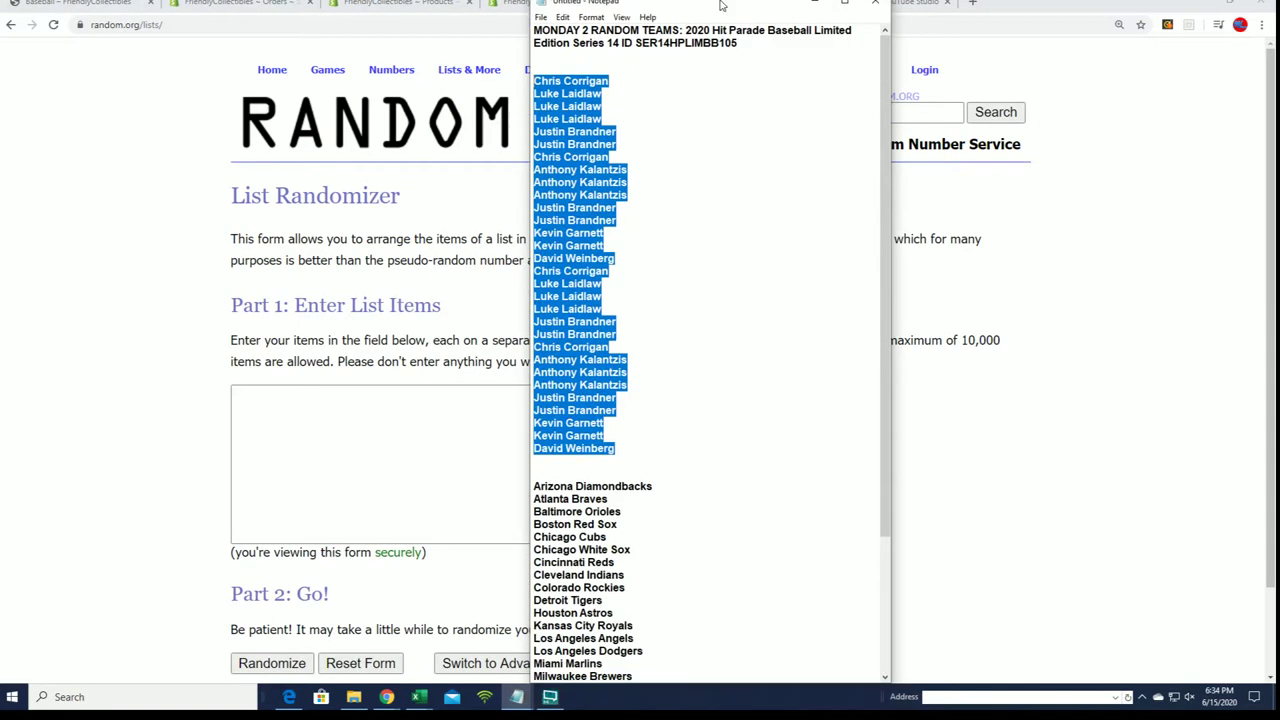
scroll(704, 470, down, 5)
drag(656, 677, 533, 309)
right_click(543, 320)
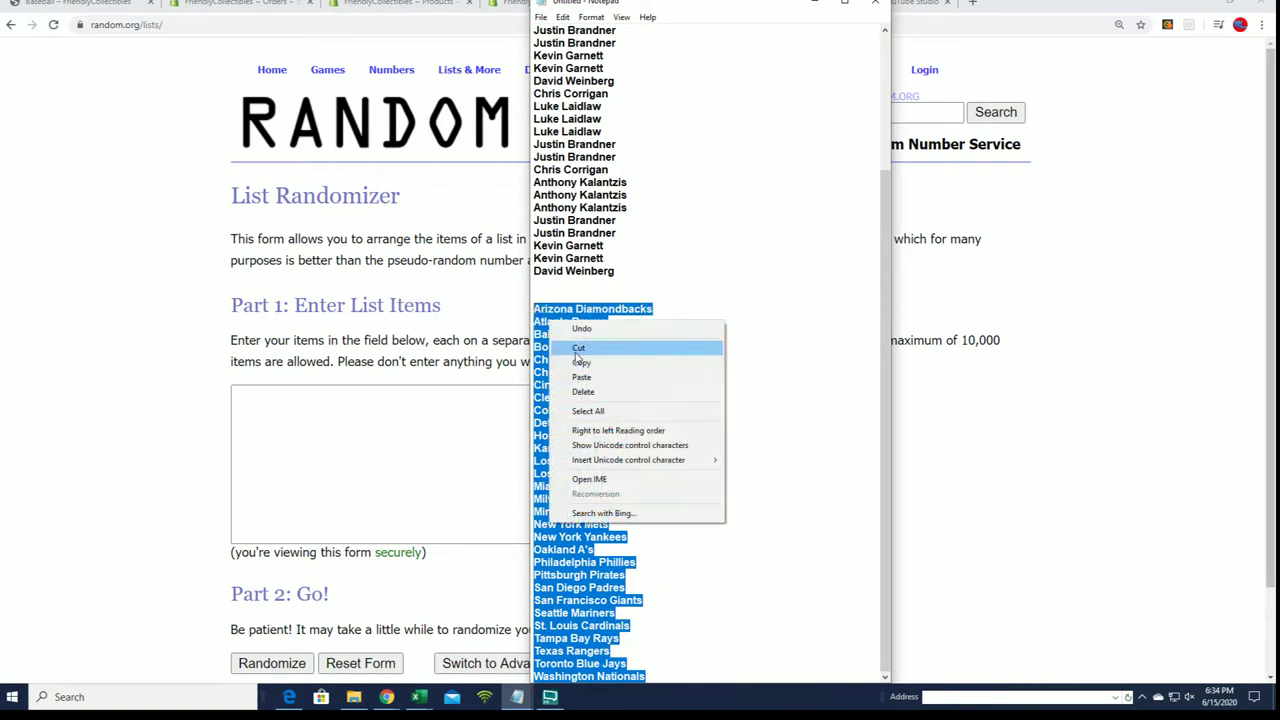
click(614, 363)
click(337, 397)
right_click(340, 406)
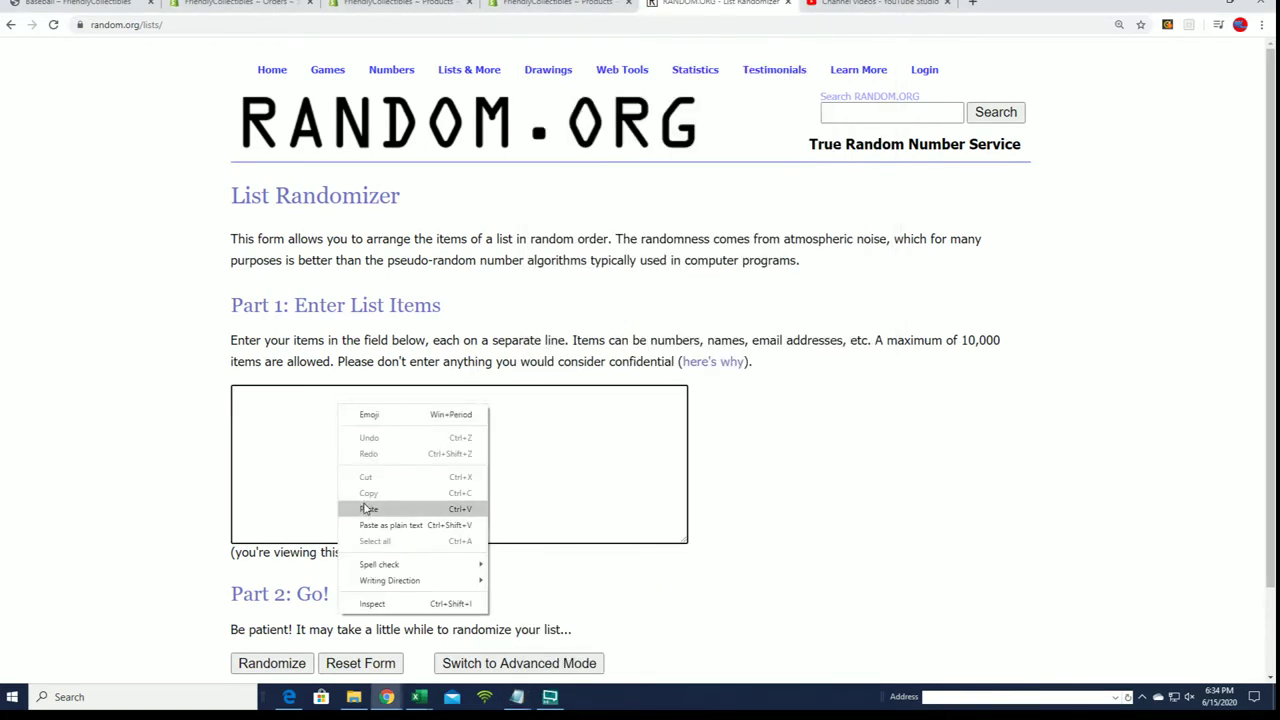
click(369, 509)
Randomize the list of baseball teams seven times in a row
scroll(790, 455, down, 1)
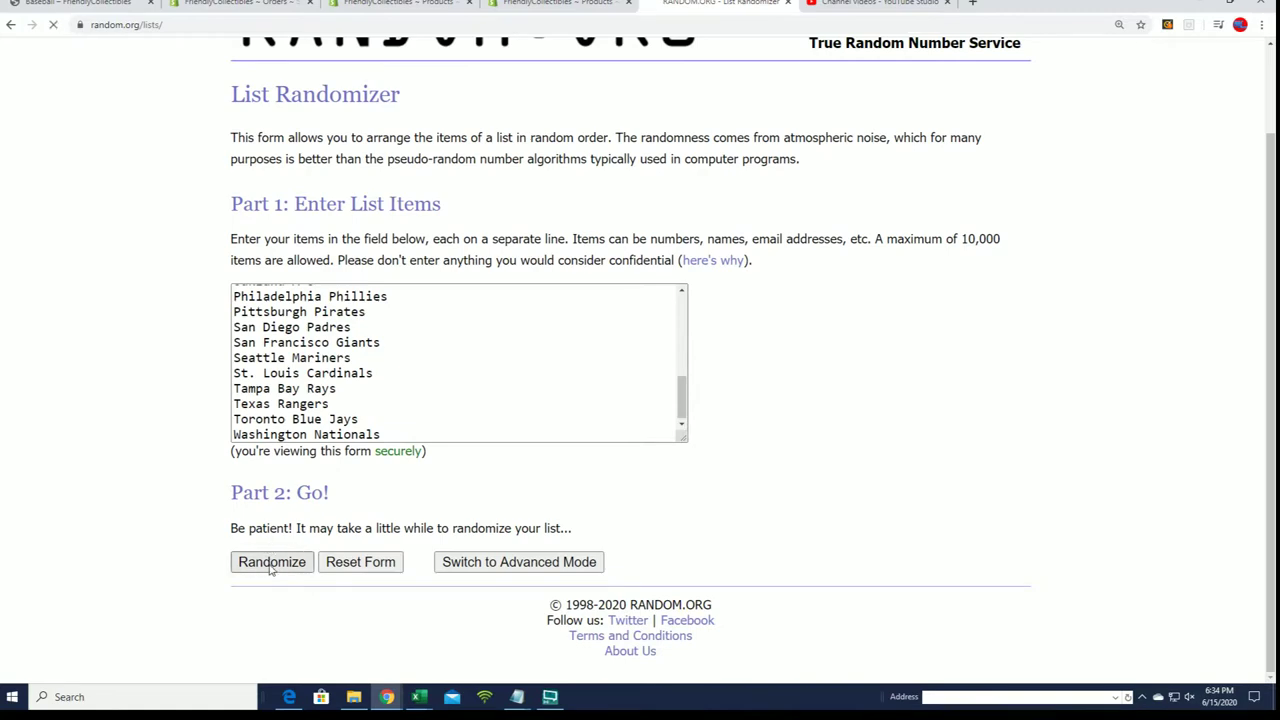
click(270, 562)
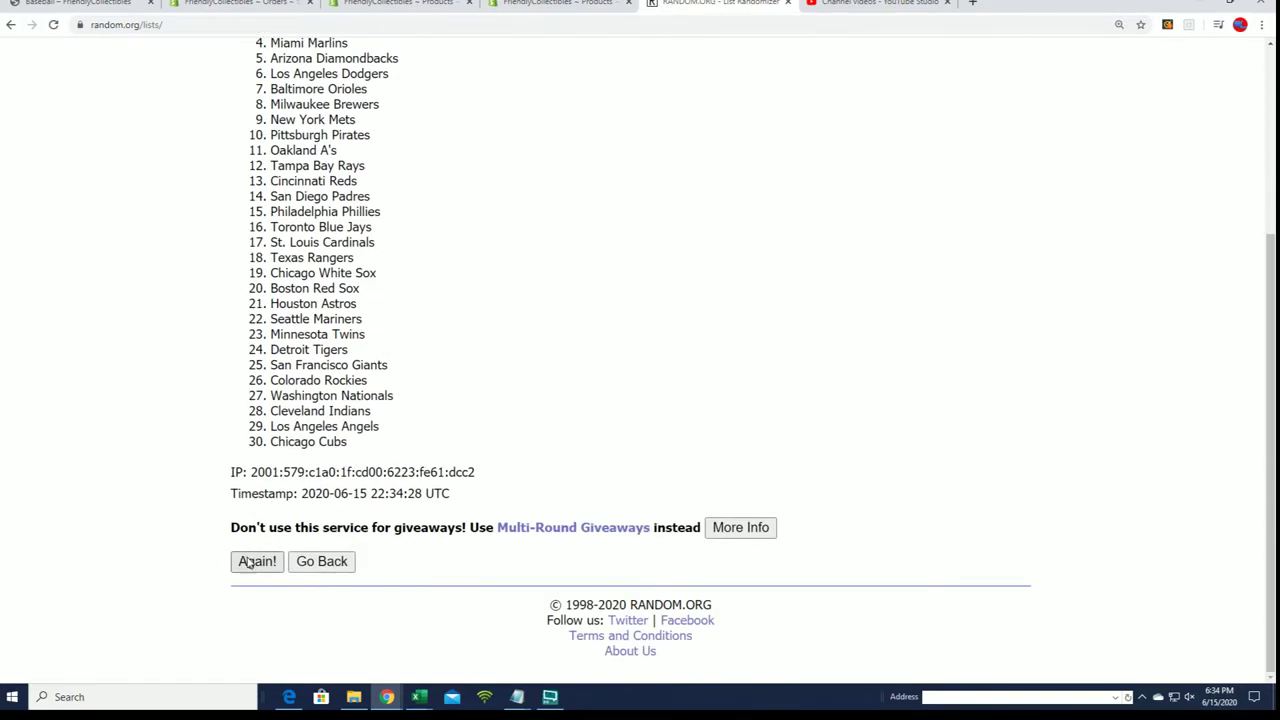
click(247, 563)
click(251, 563)
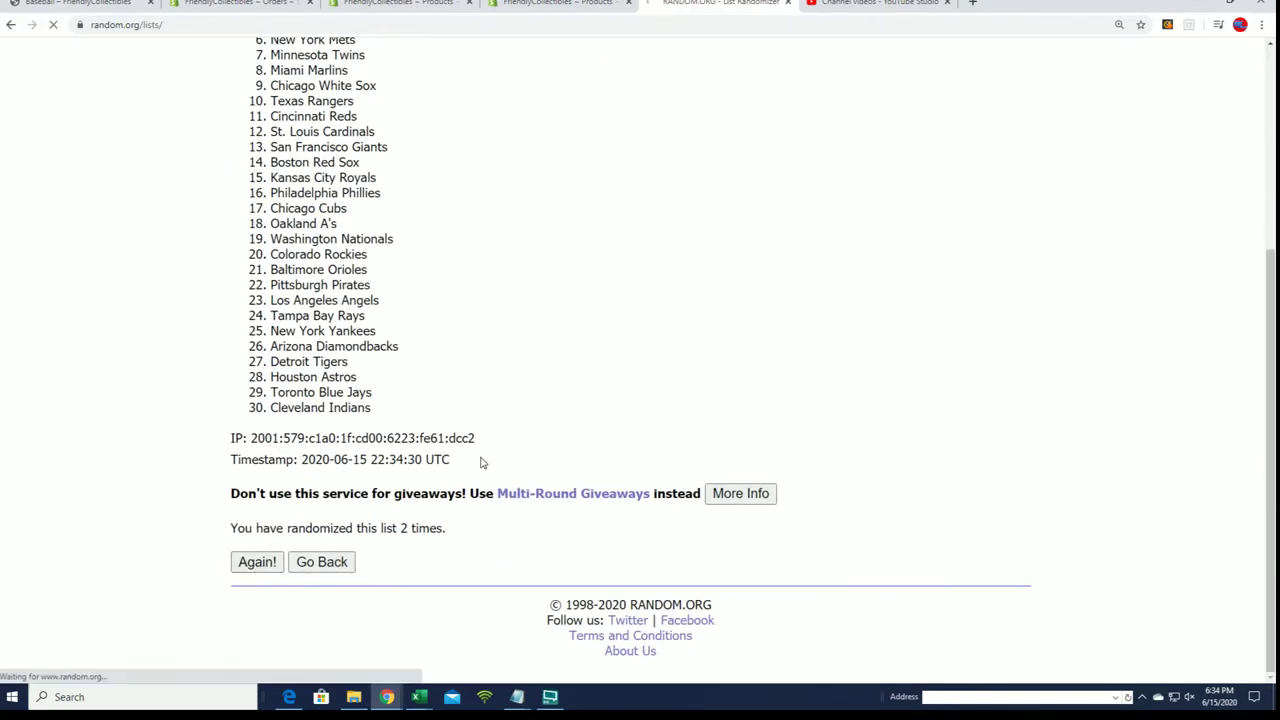
click(252, 561)
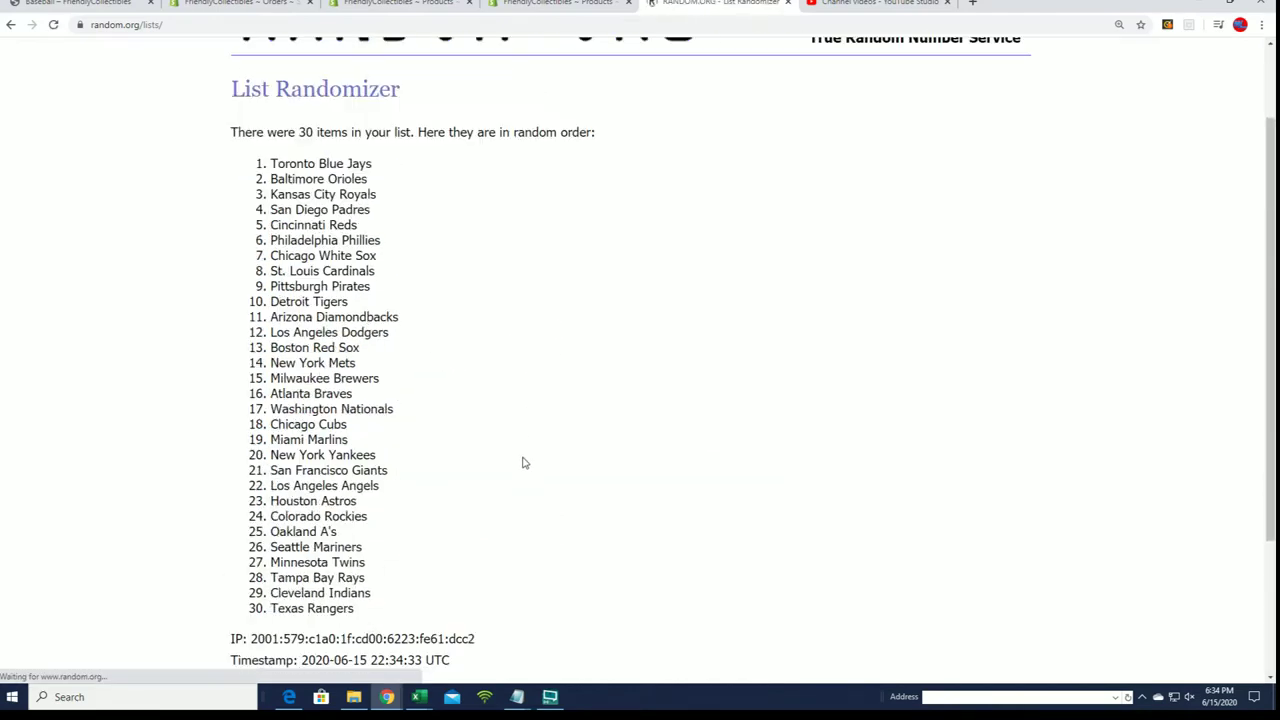
scroll(522, 463, down, 2)
click(253, 566)
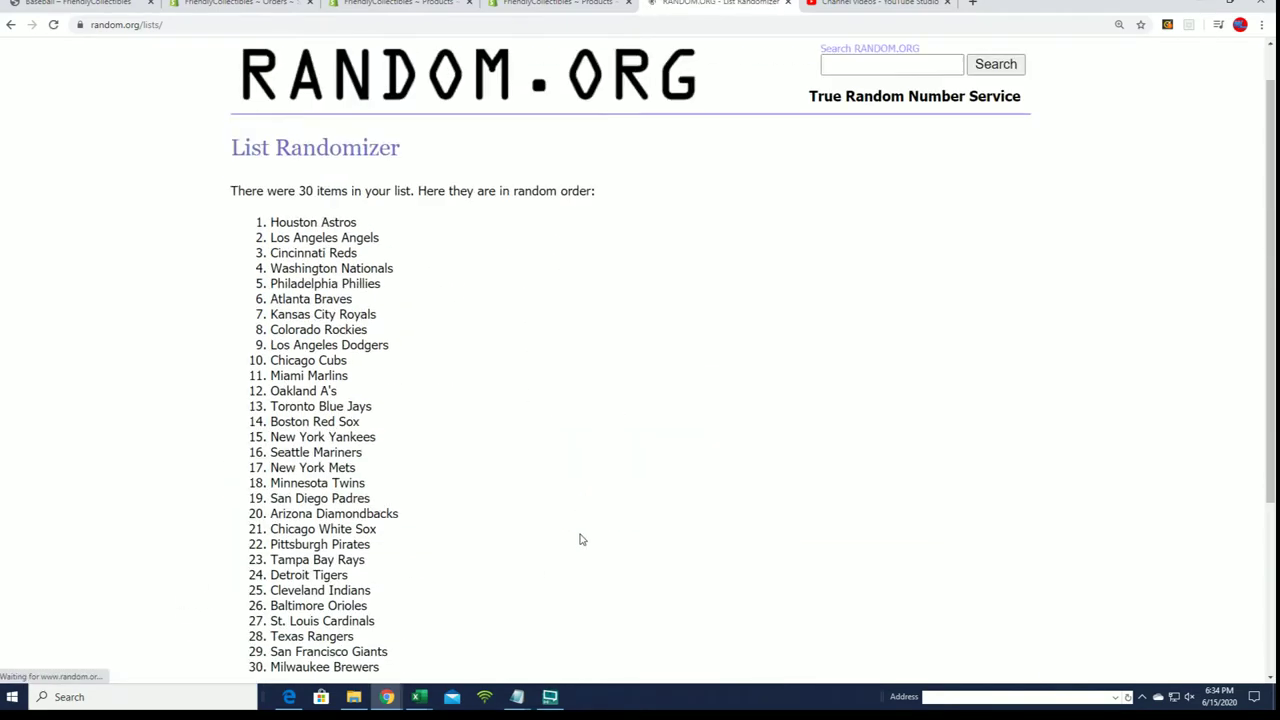
scroll(579, 539, down, 2)
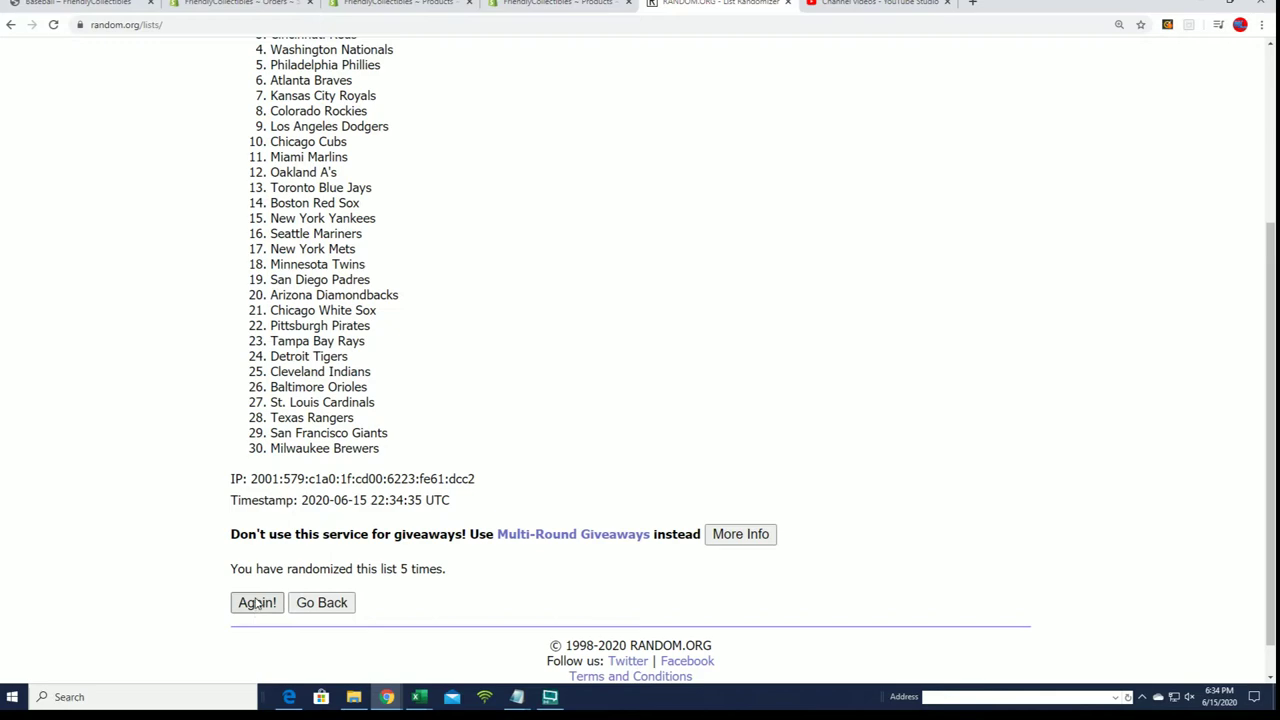
click(257, 603)
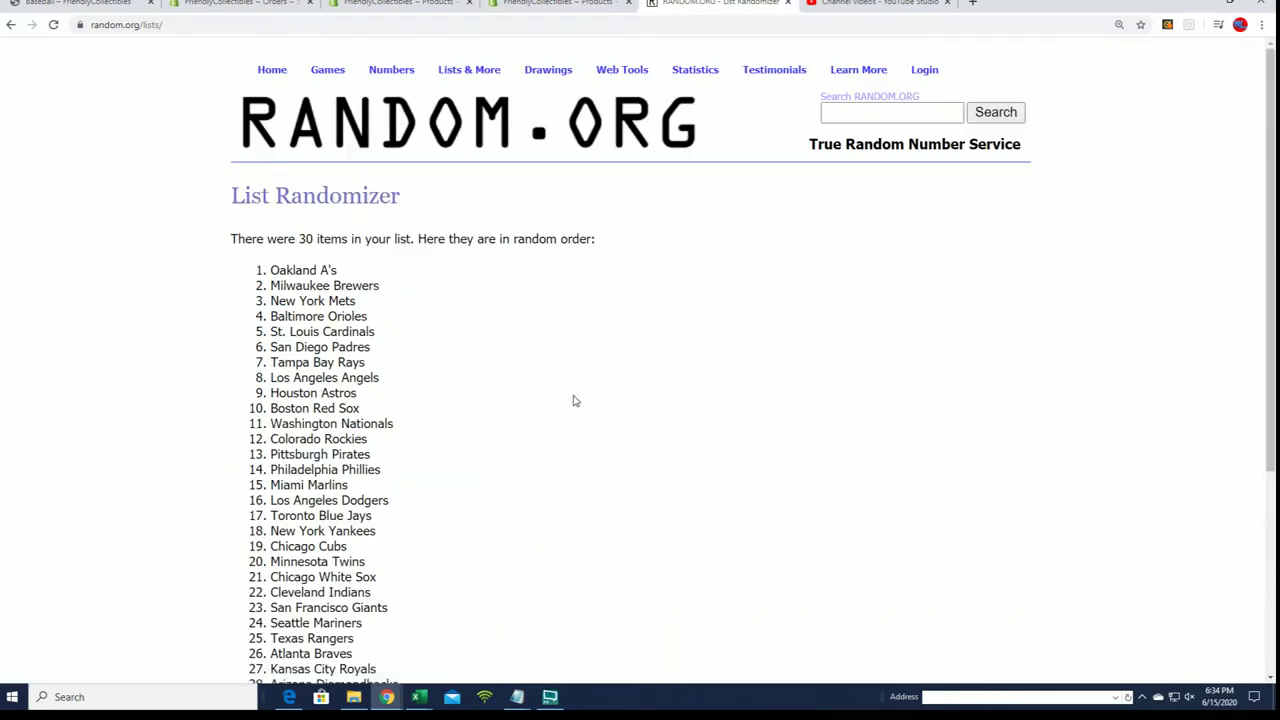
scroll(558, 424, down, 1)
scroll(558, 424, down, 3)
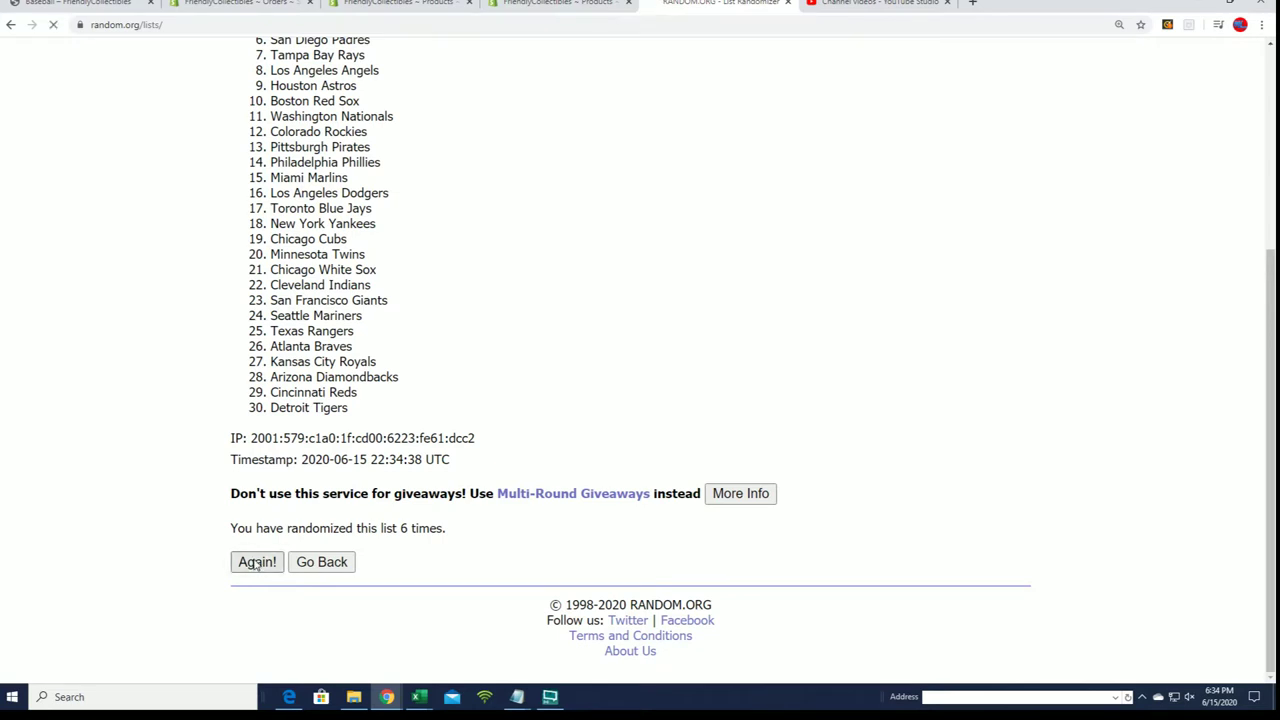
click(257, 563)
Copy the complete randomized team list and insert it into Excel's TEAMS column from cell B2, using Paste Special as Text
scroll(307, 140, down, 1)
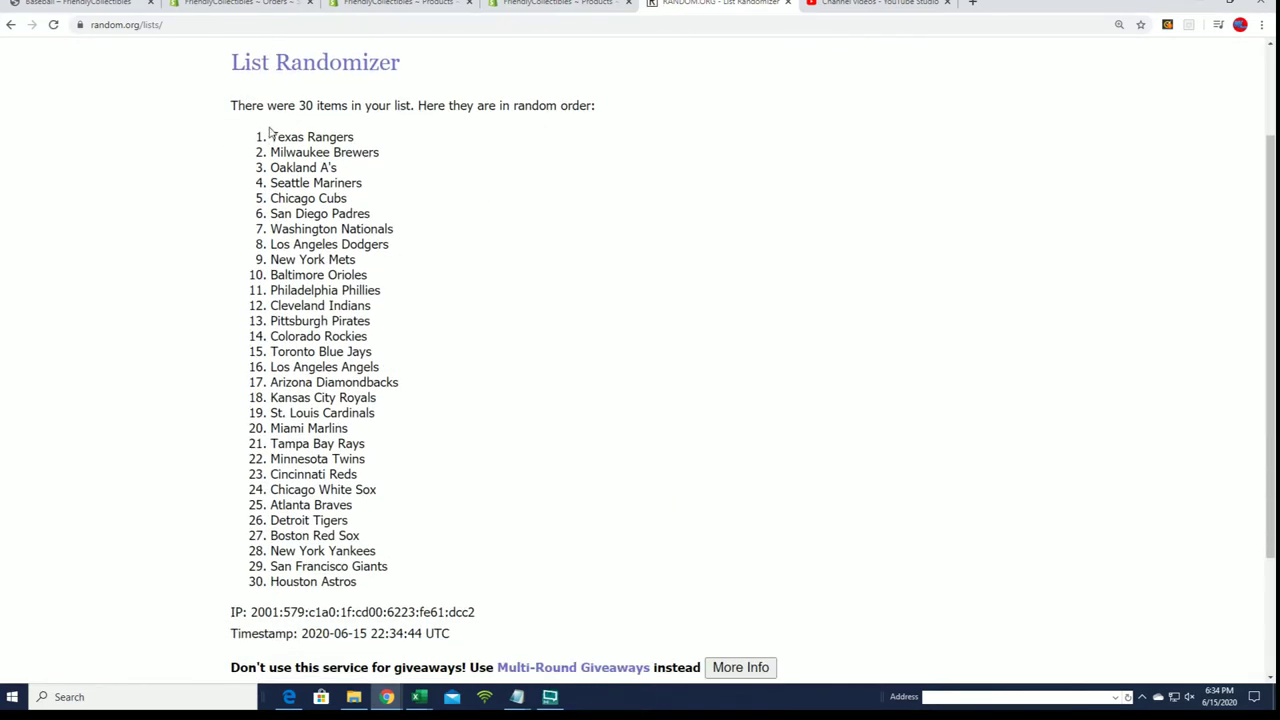
drag(269, 132, 408, 584)
key(ctrl+c)
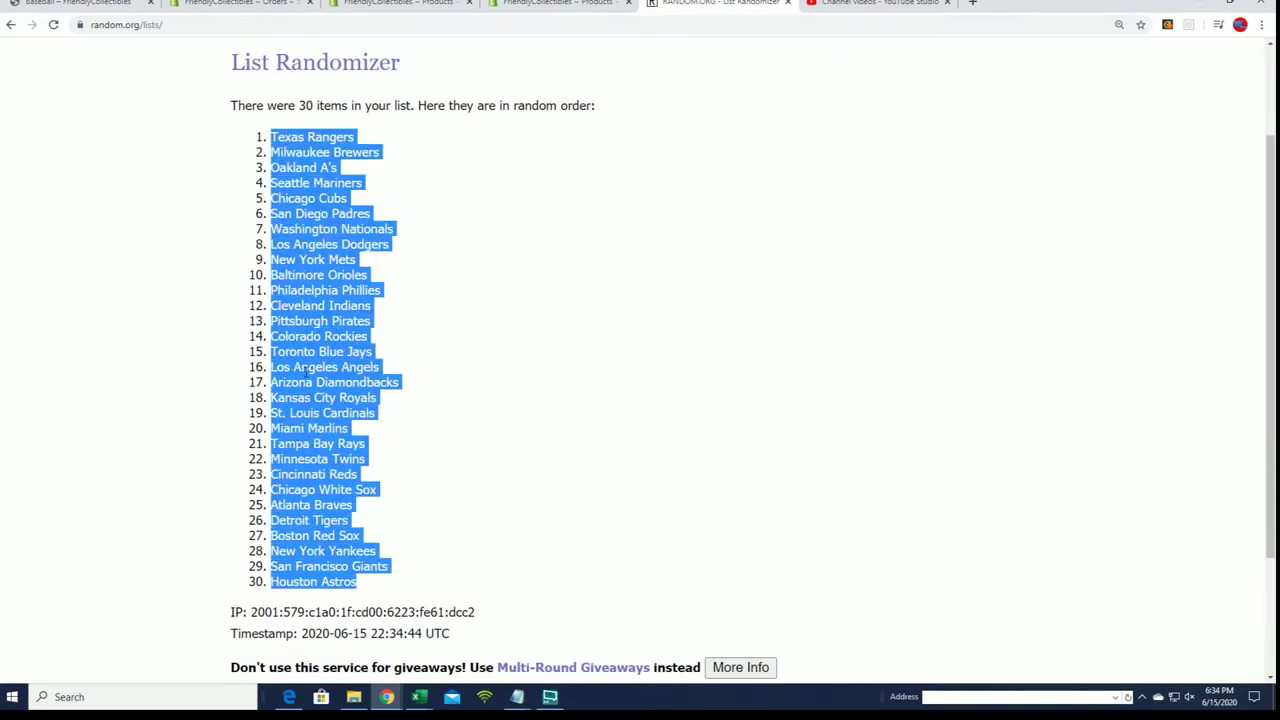
right_click(306, 372)
click(332, 384)
key(alt+Tab)
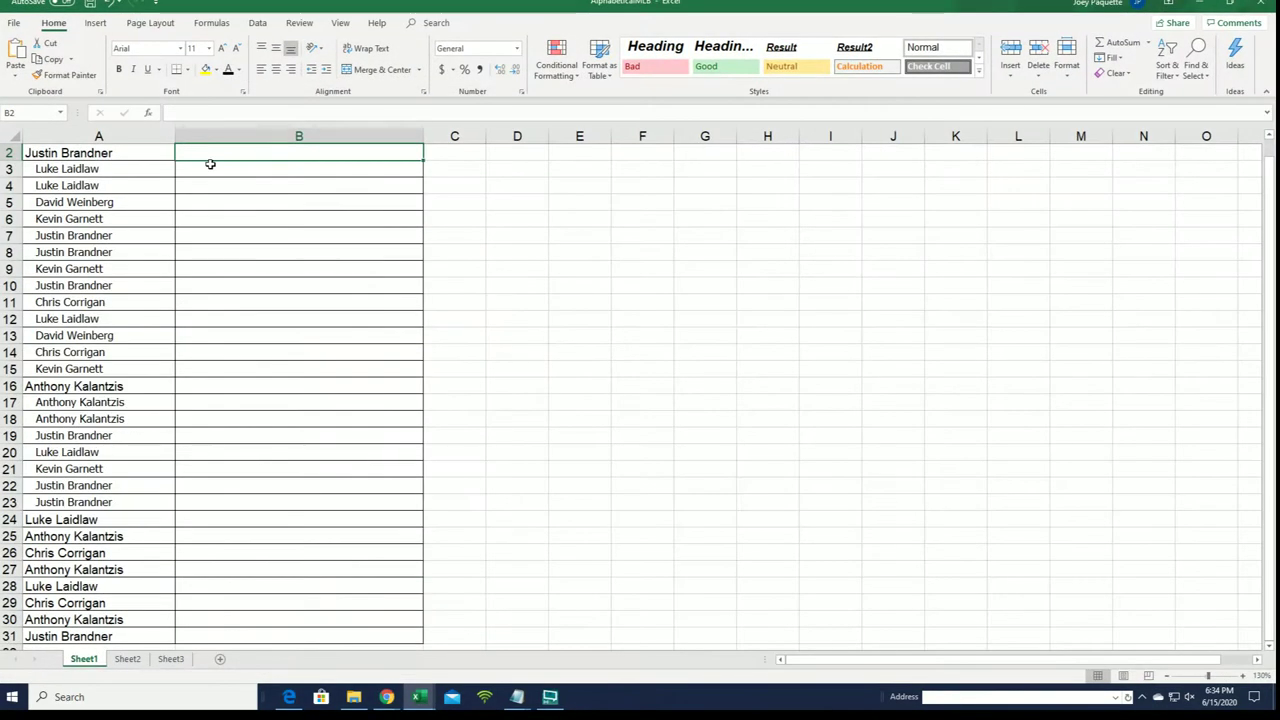
right_click(187, 150)
click(234, 225)
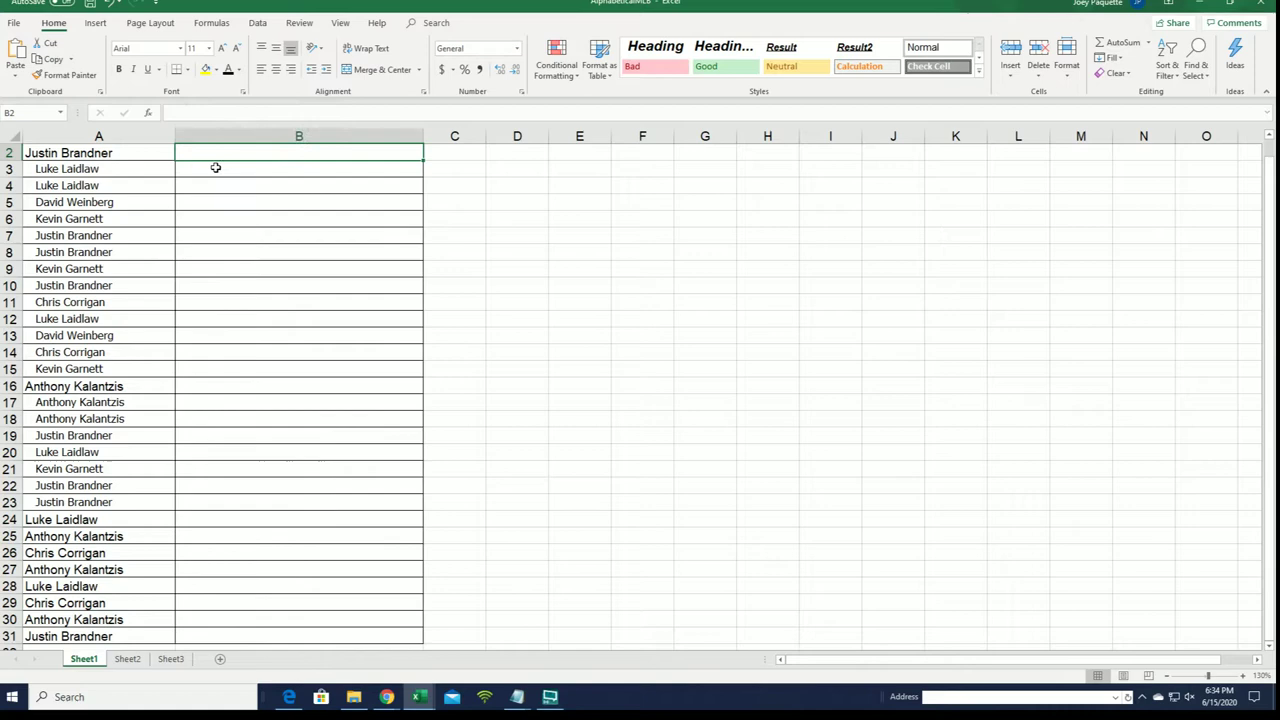
click(135, 148)
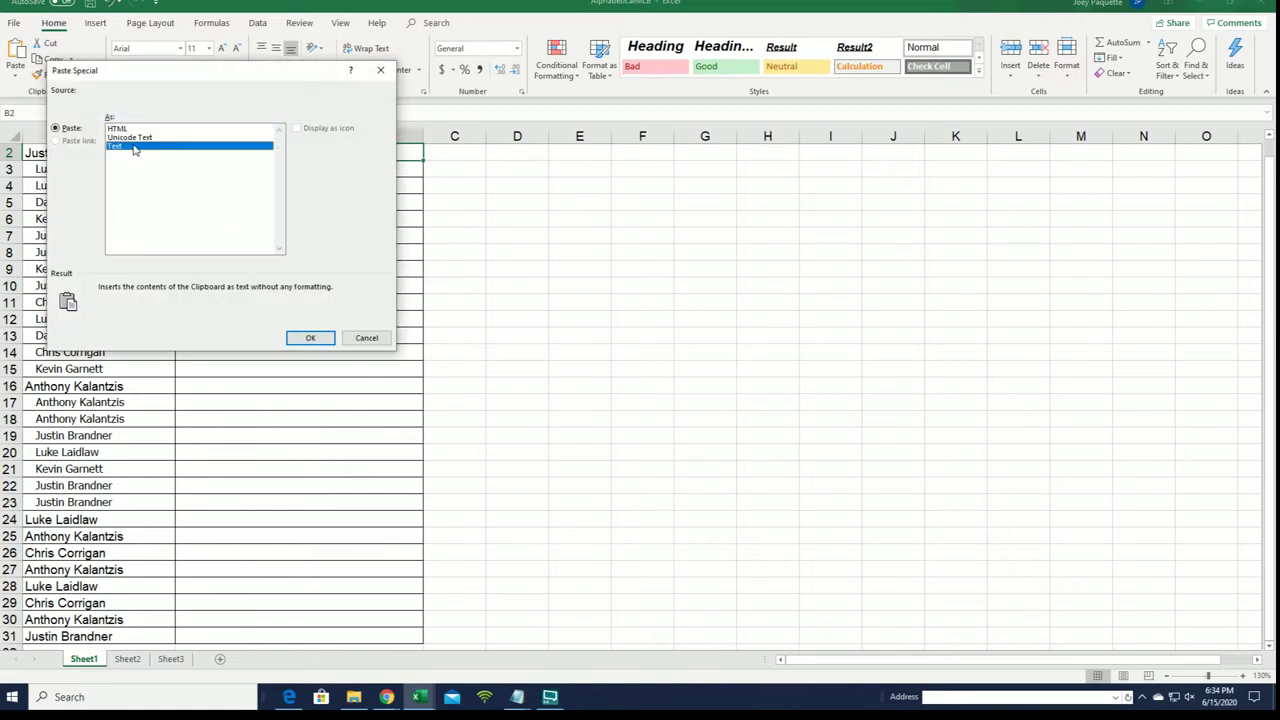
click(312, 338)
Narrow the OWNERS column and sort the rows alphabetically from A to Z by team, expanding the selection to include the owners
click(160, 132)
drag(174, 134, 131, 150)
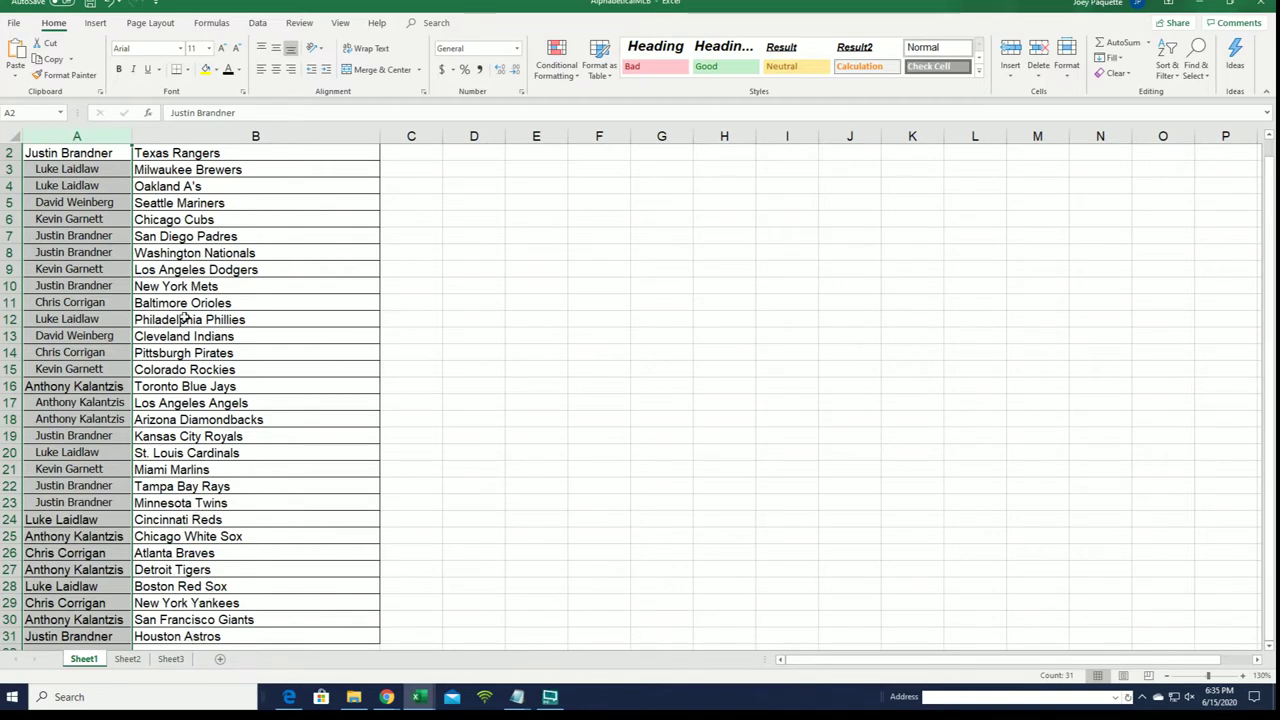
drag(160, 155, 200, 636)
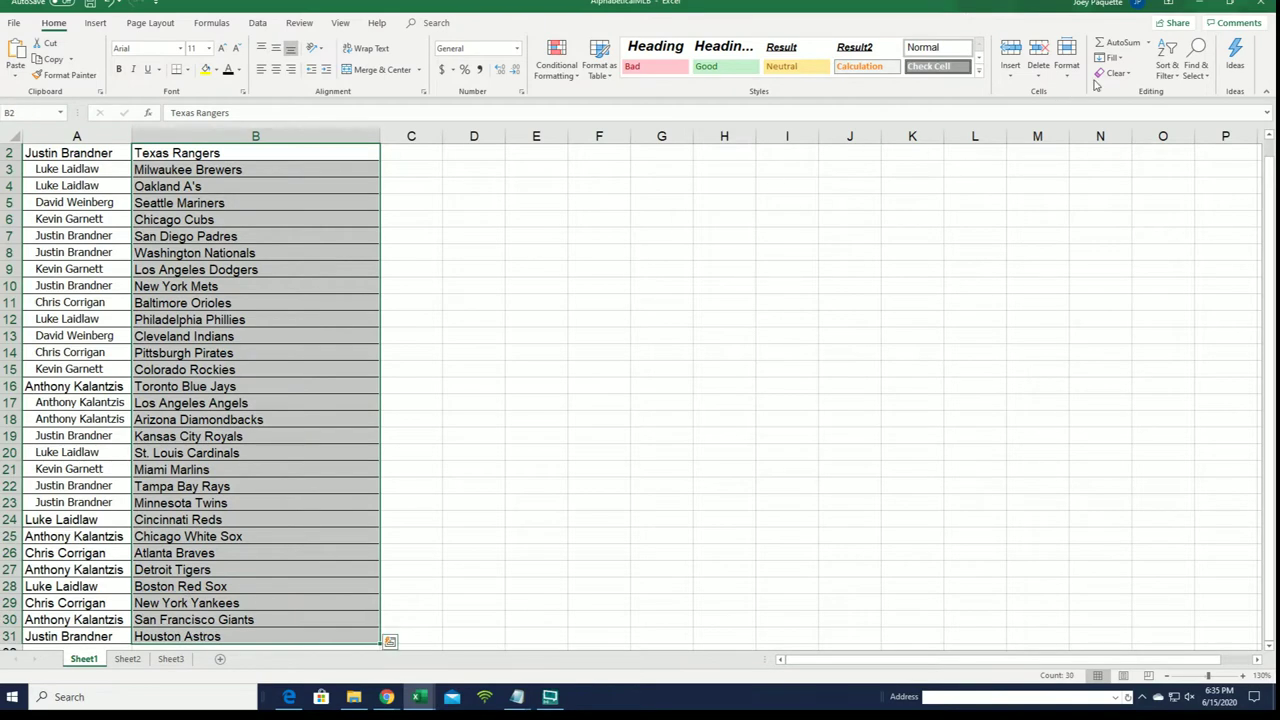
click(1167, 62)
click(1186, 94)
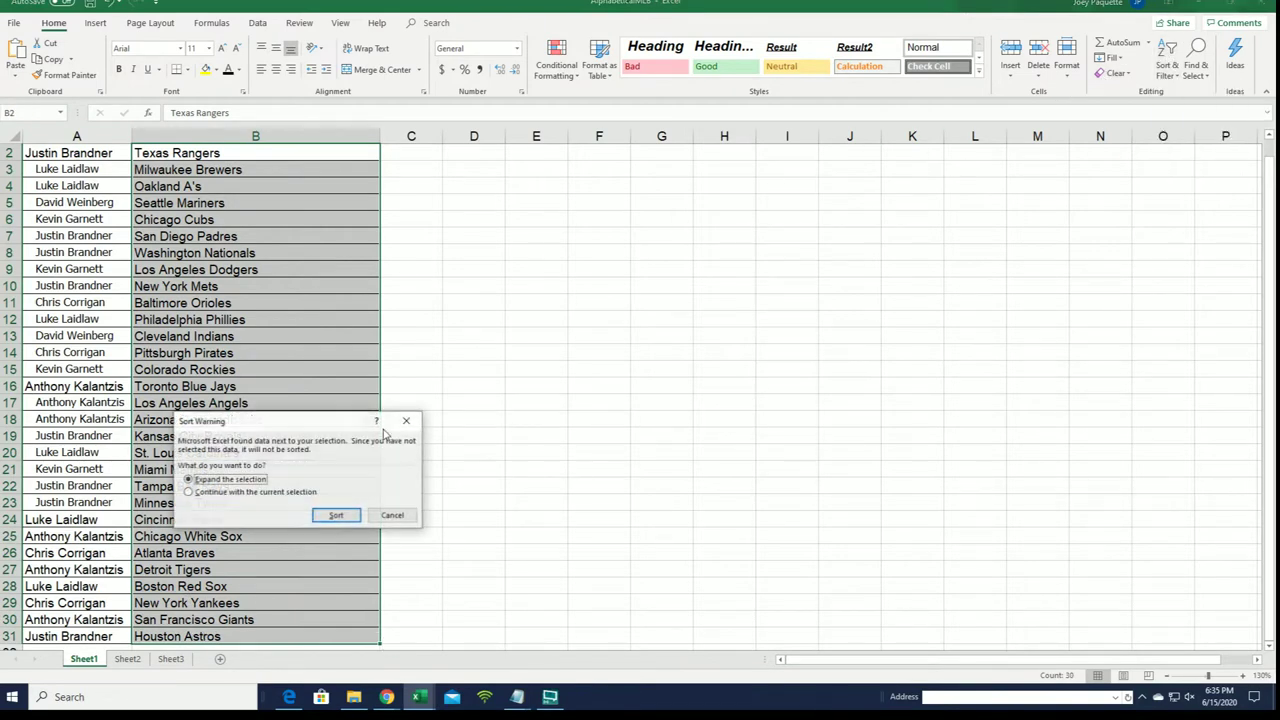
click(340, 516)
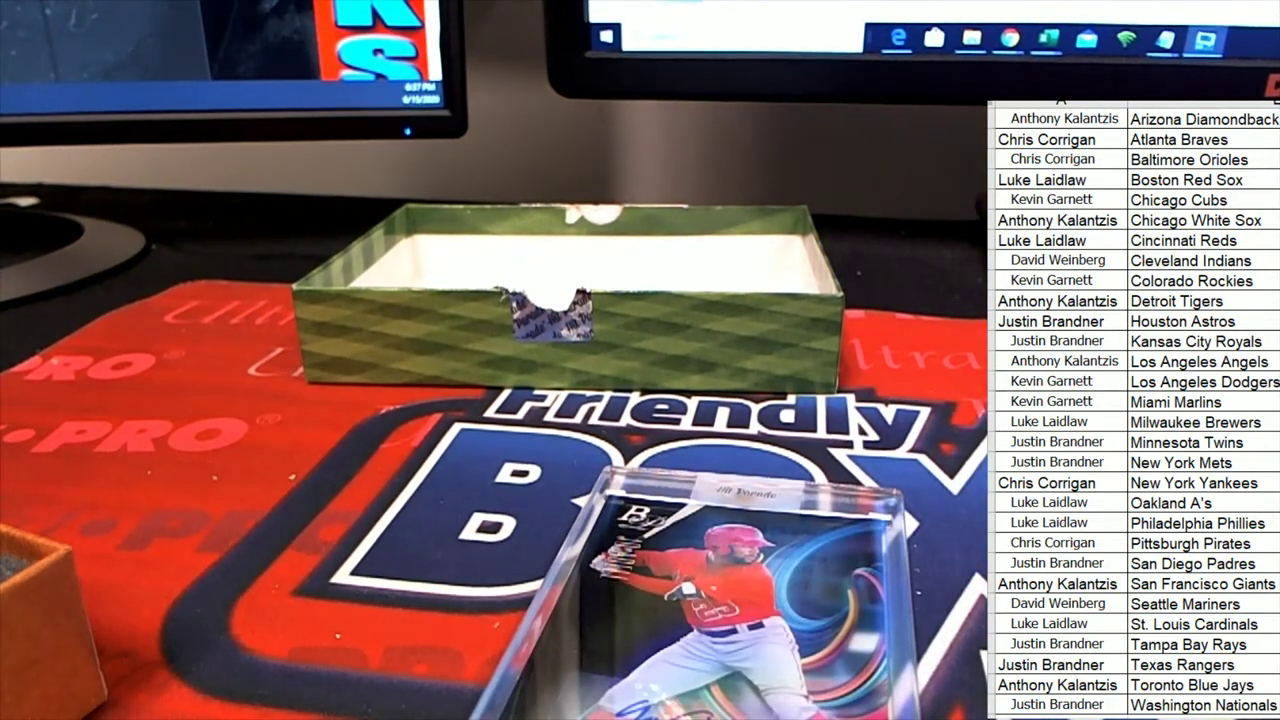
Highlight the owner cell beside Los Angeles Angels in yellow
click(1083, 347)
click(1114, 364)
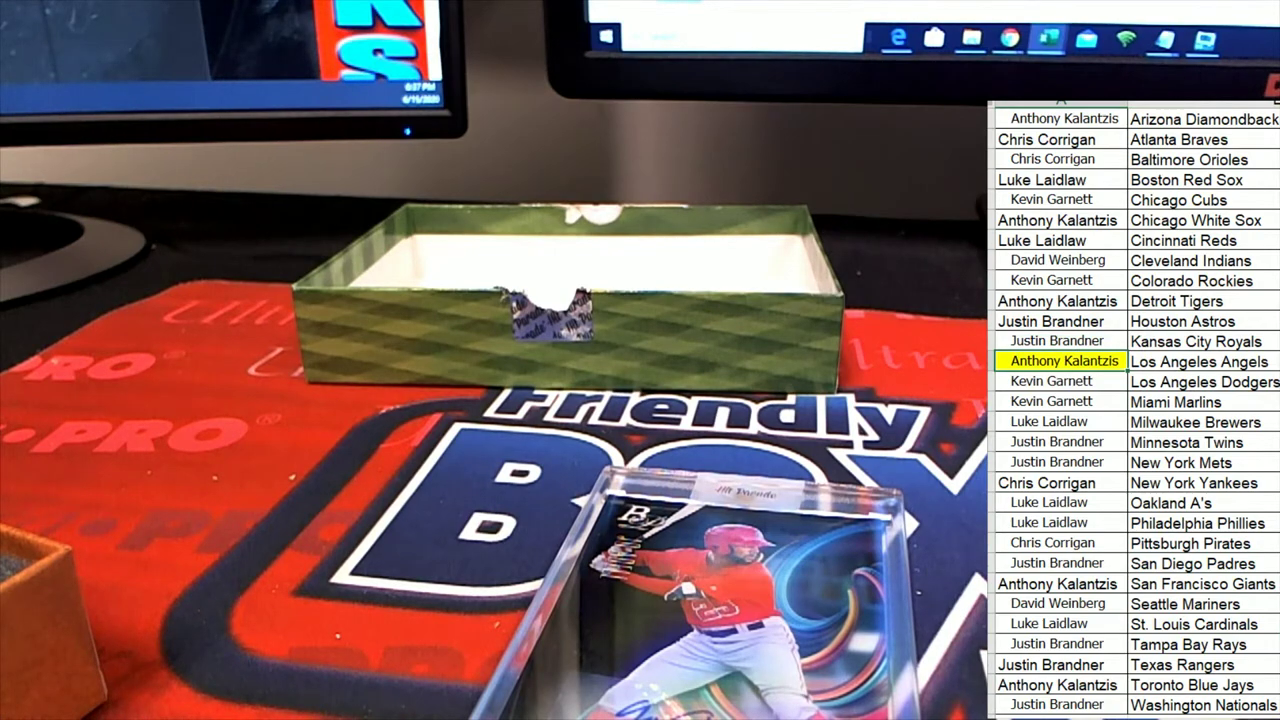